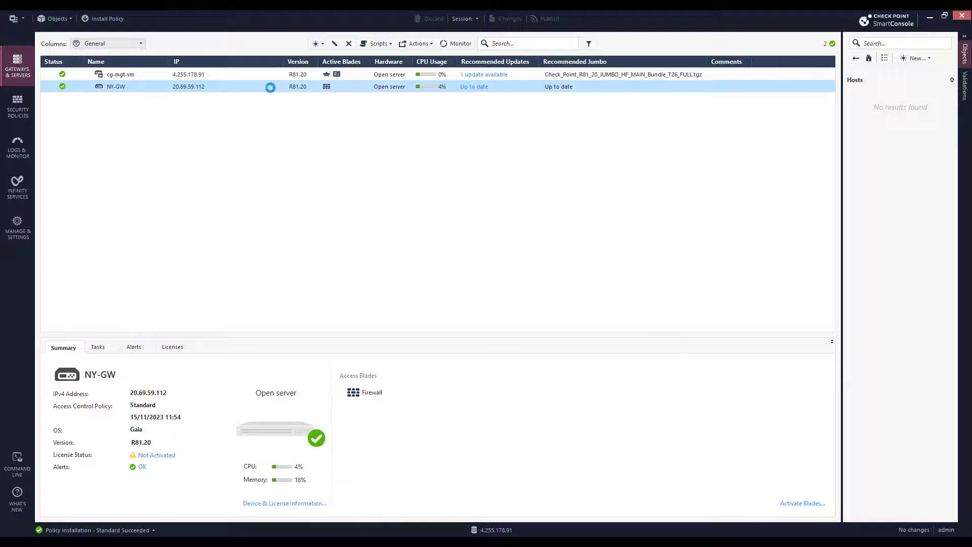
# Tick Enable HTTPS Inspection in NY-GW's HTTPS Inspection gateway properties.
pyautogui.doubleClick(270, 87)
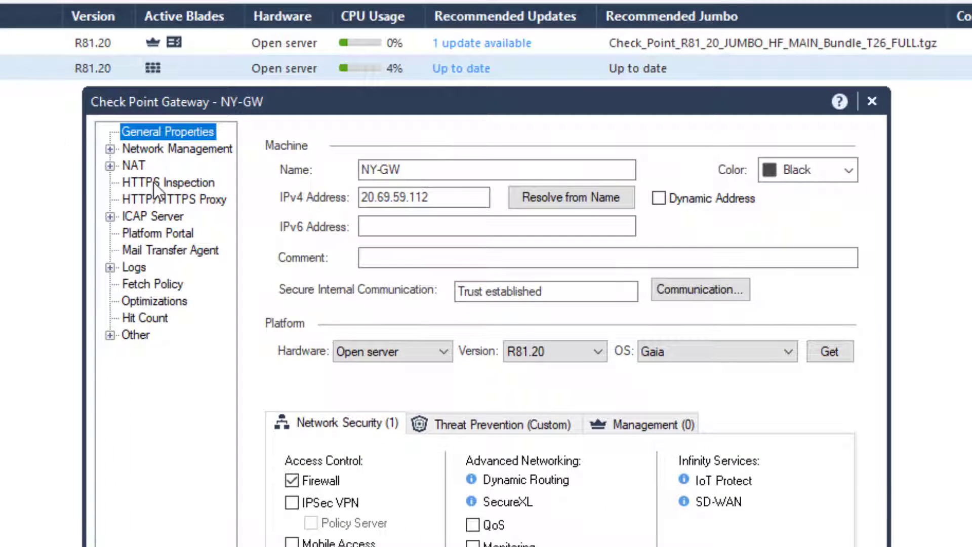
pyautogui.click(153, 182)
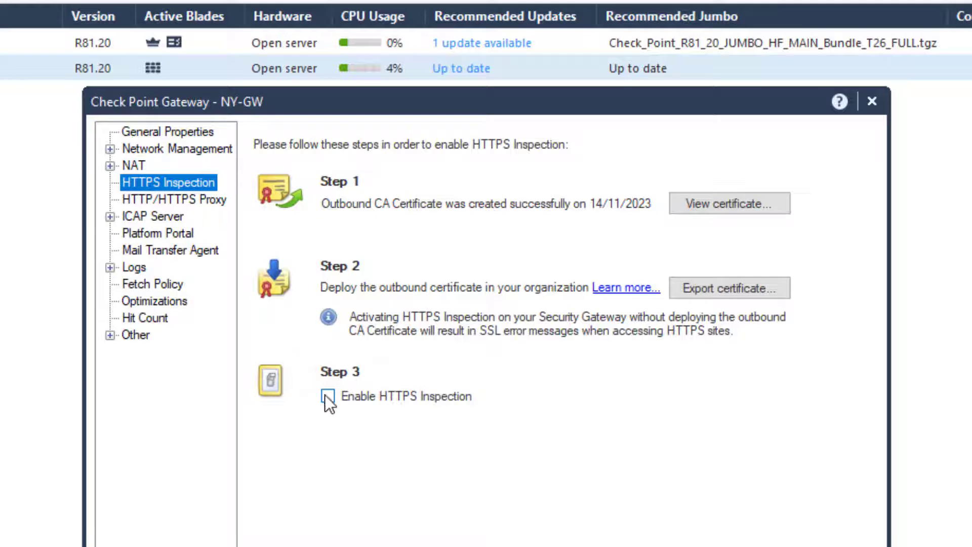
pyautogui.click(328, 396)
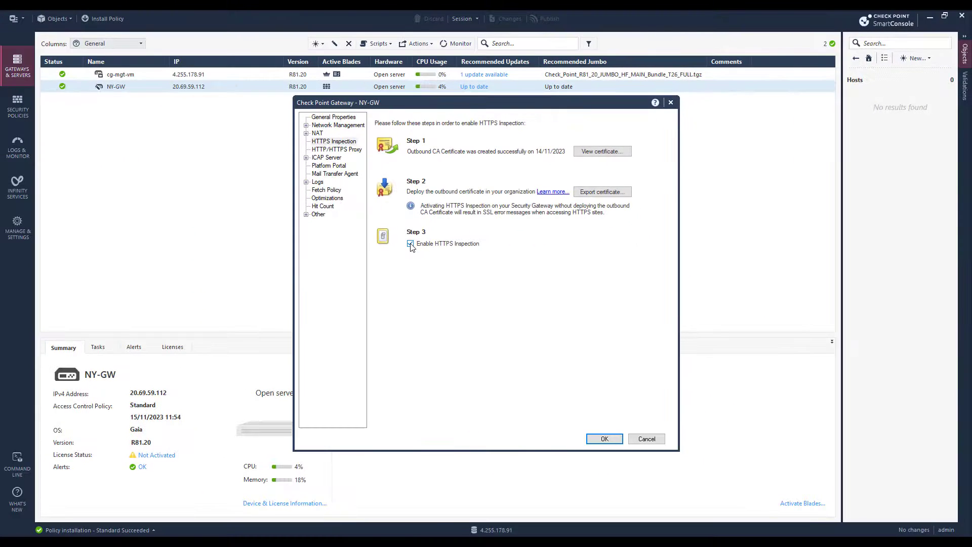
# Save the gateway change and create host Web-Internal-ip with address 192.168.2.5.
pyautogui.click(606, 439)
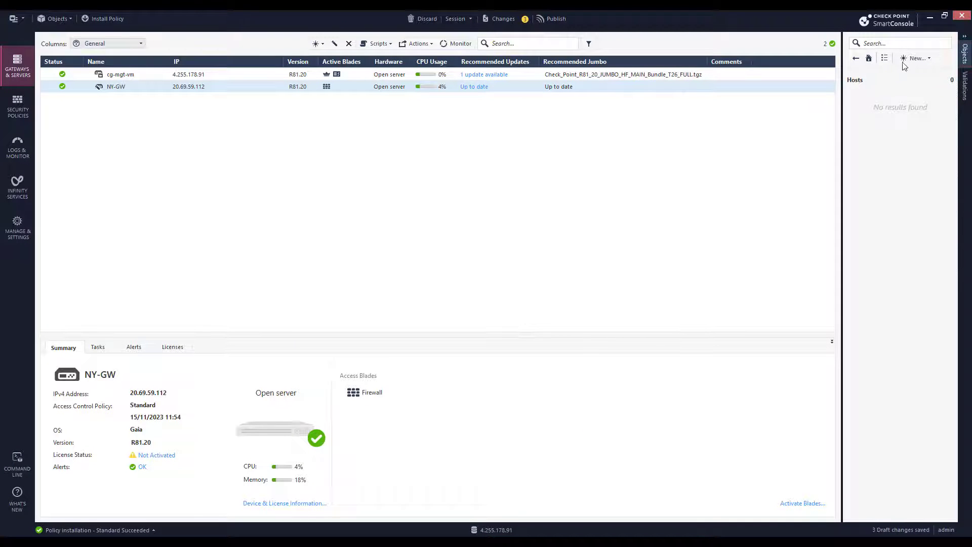
pyautogui.click(918, 60)
pyautogui.click(914, 82)
pyautogui.write('Web-Internal-ip')
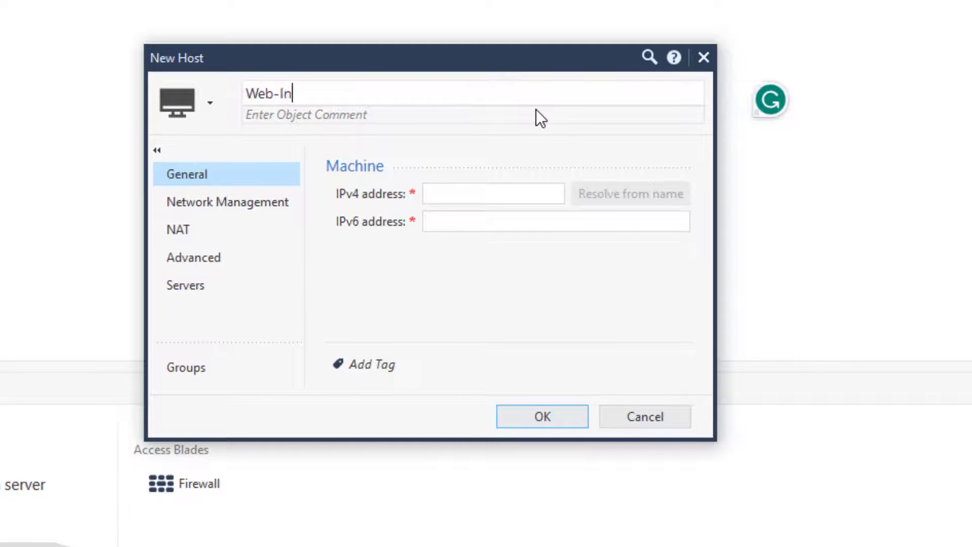
pyautogui.click(436, 194)
pyautogui.write('192.168.2.5')
pyautogui.click(551, 417)
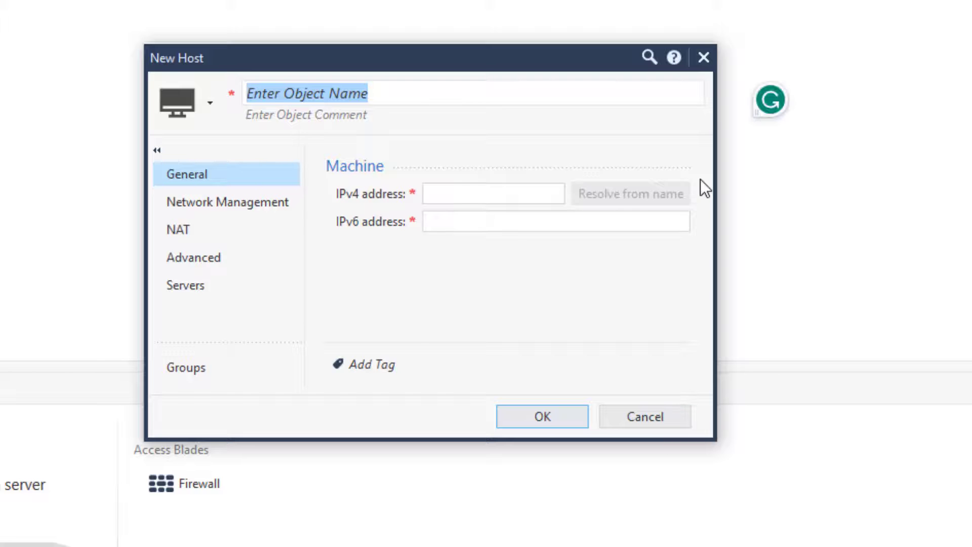
# Create host Web-External-ip at 10.0.0.5 and publish the session's changes.
pyautogui.write('Web-Ex')
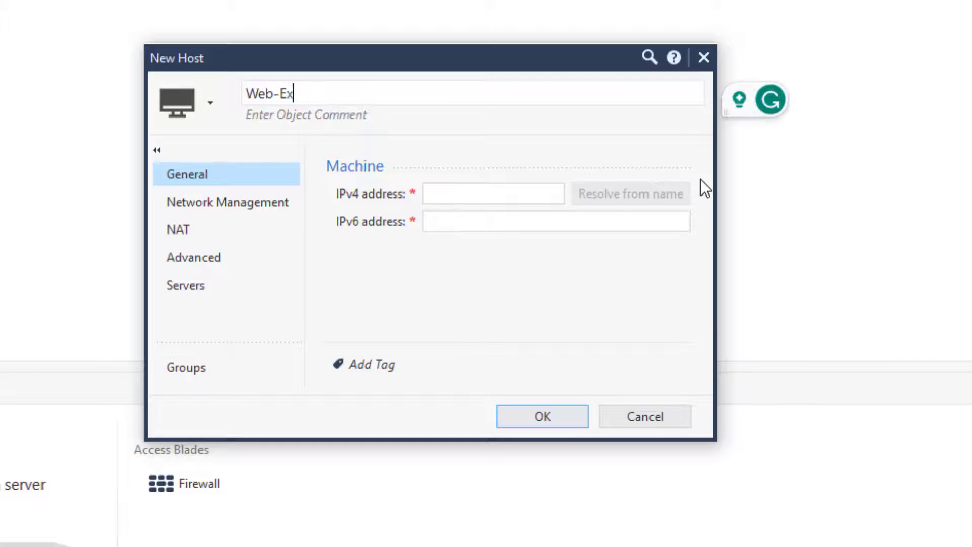
pyautogui.write('ternal-ip')
pyautogui.click(507, 193)
pyautogui.write('10.0.0.5')
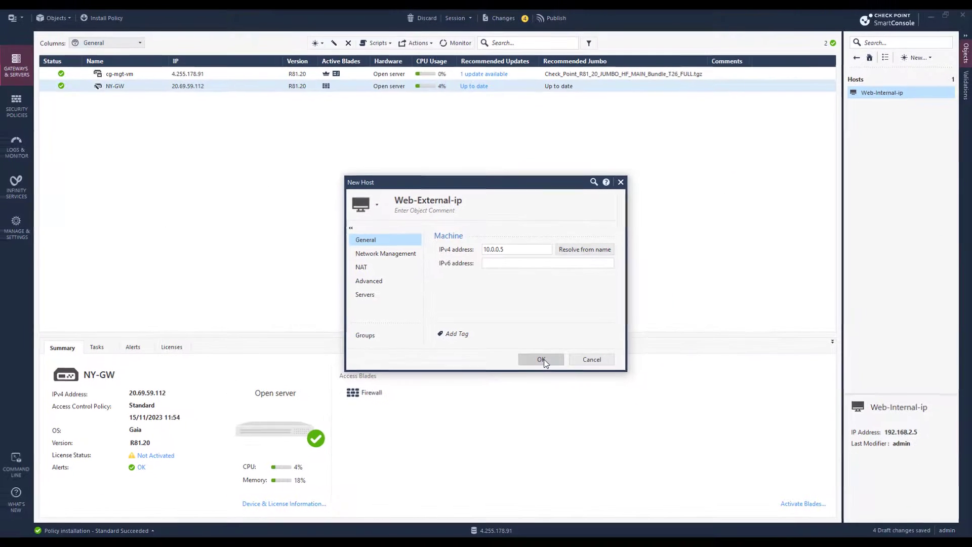
pyautogui.click(546, 417)
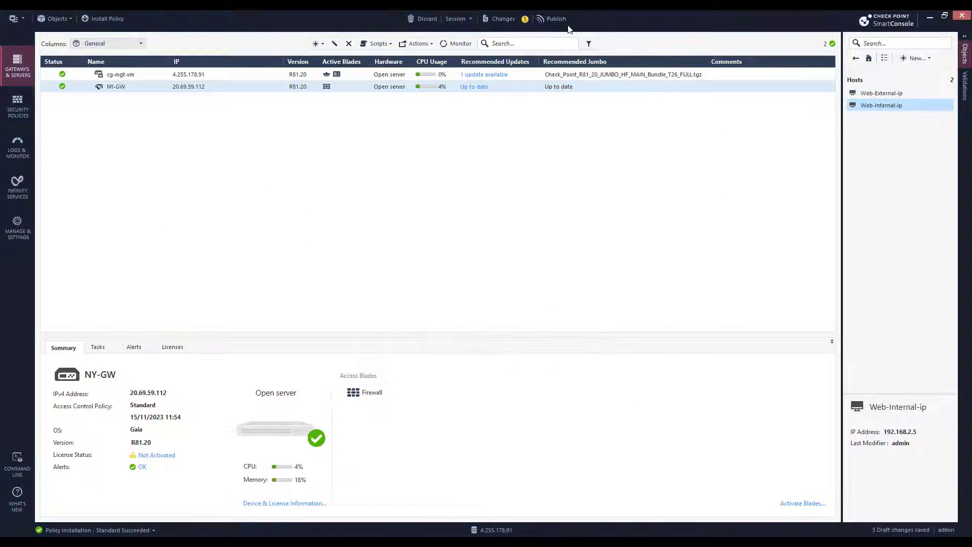
pyautogui.click(554, 18)
pyautogui.click(534, 345)
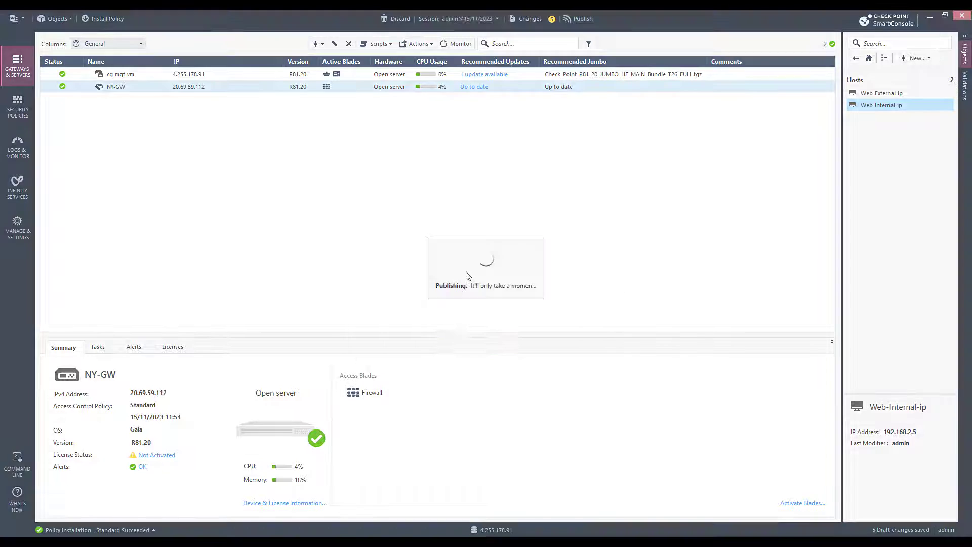
# Insert a new access rule above rule 1 and set the old rule's action to Drop.
pyautogui.click(18, 106)
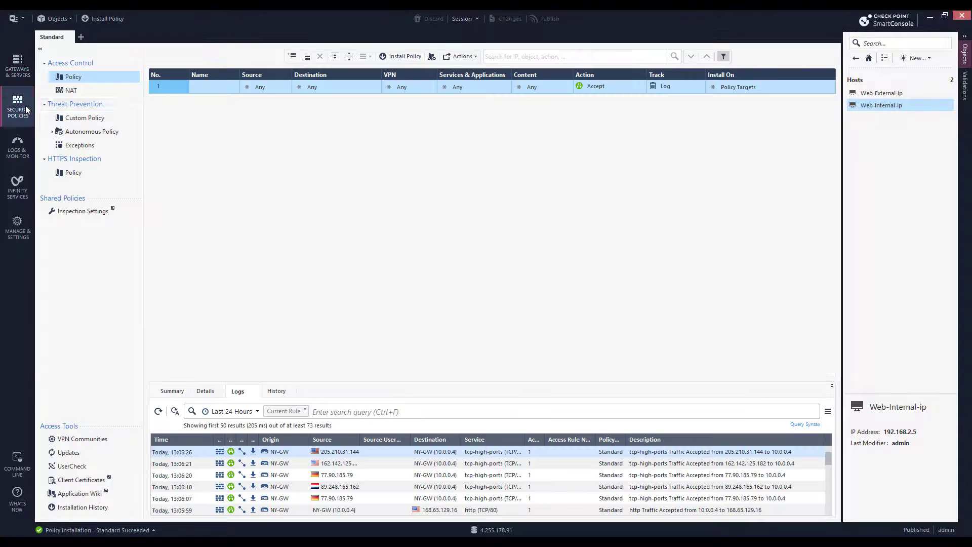
pyautogui.rightClick(176, 89)
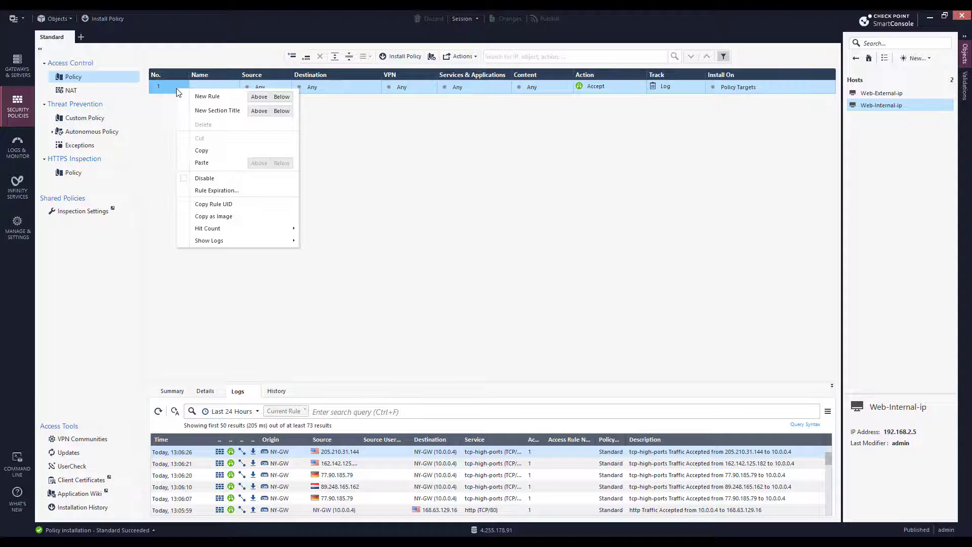
pyautogui.click(255, 97)
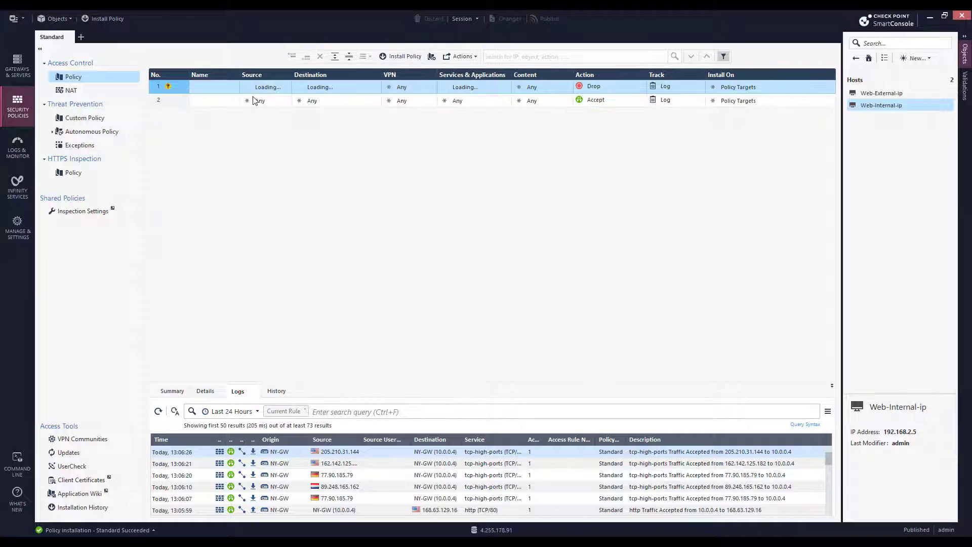
pyautogui.click(599, 101)
pyautogui.click(622, 123)
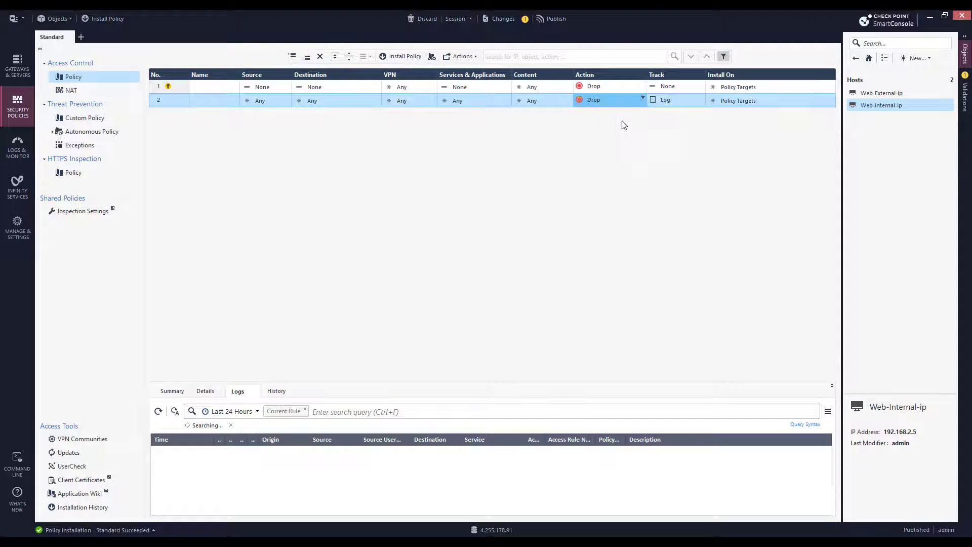
# Set the new rule's source to All_Internet and destination to Web-External-ip.
pyautogui.click(265, 88)
pyautogui.click(277, 76)
pyautogui.write('all')
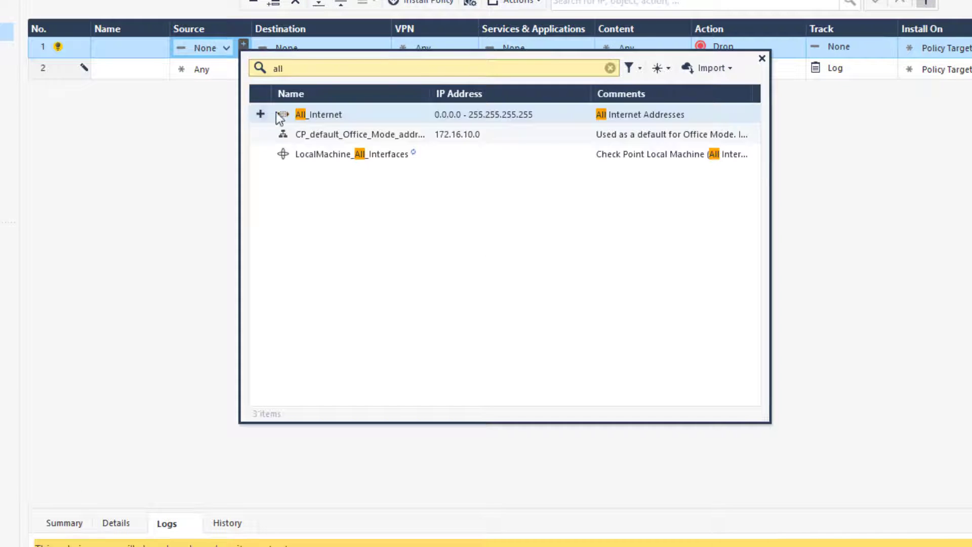
pyautogui.click(345, 114)
pyautogui.click(762, 58)
pyautogui.click(307, 49)
pyautogui.click(383, 44)
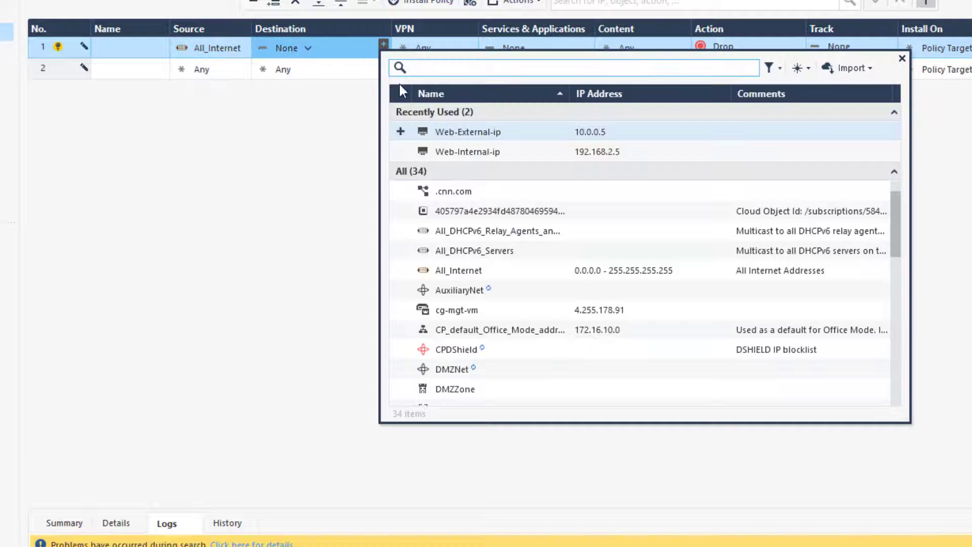
pyautogui.click(902, 58)
# Give the new rule service https, action Accept and Log tracking.
pyautogui.click(586, 44)
pyautogui.write('https')
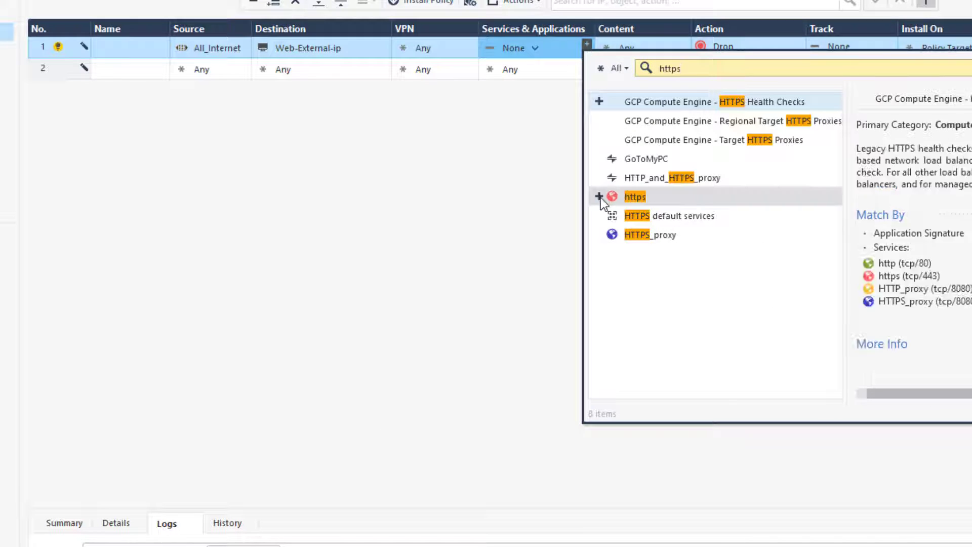
pyautogui.click(599, 196)
pyautogui.rightClick(733, 46)
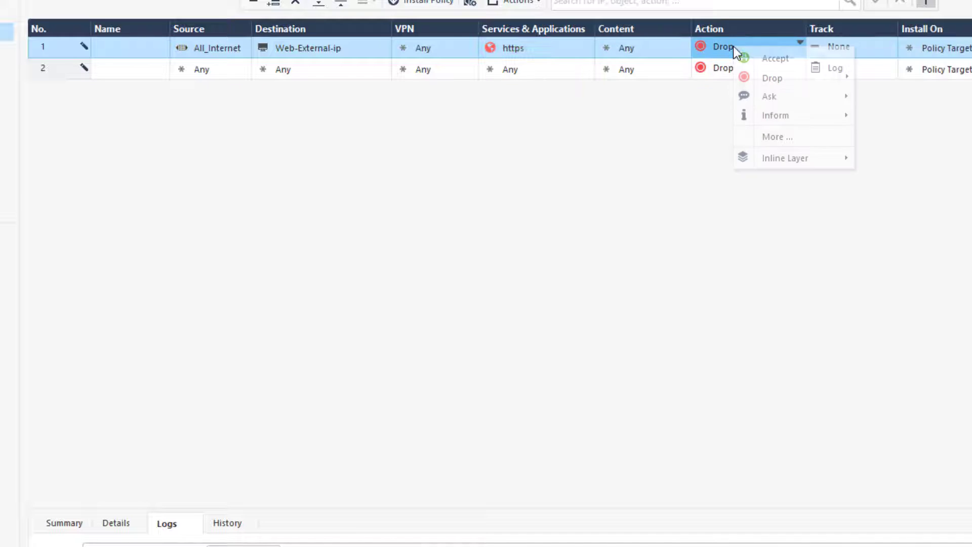
pyautogui.click(765, 59)
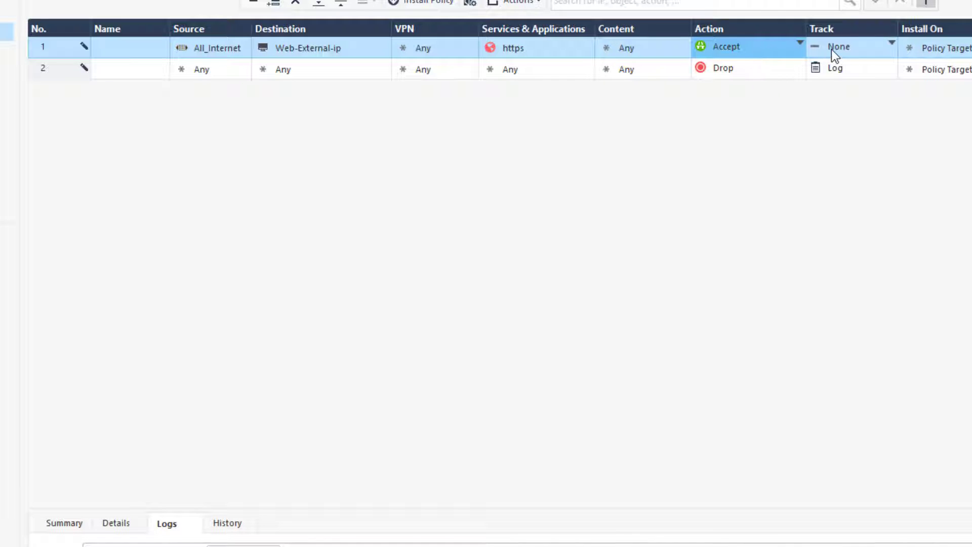
pyautogui.rightClick(831, 49)
pyautogui.click(862, 77)
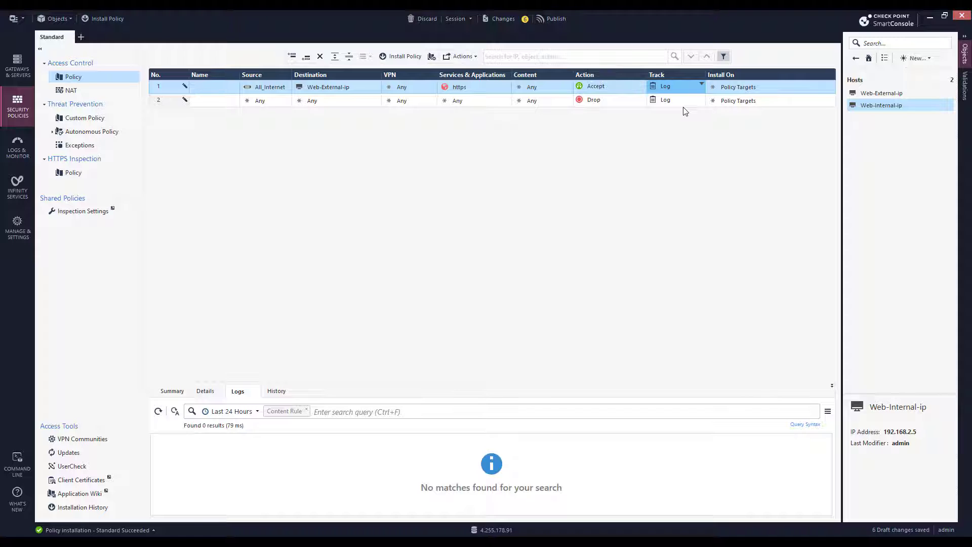
# Add a top NAT rule with original source All_Internet and original destination Web-External-ip.
pyautogui.click(71, 91)
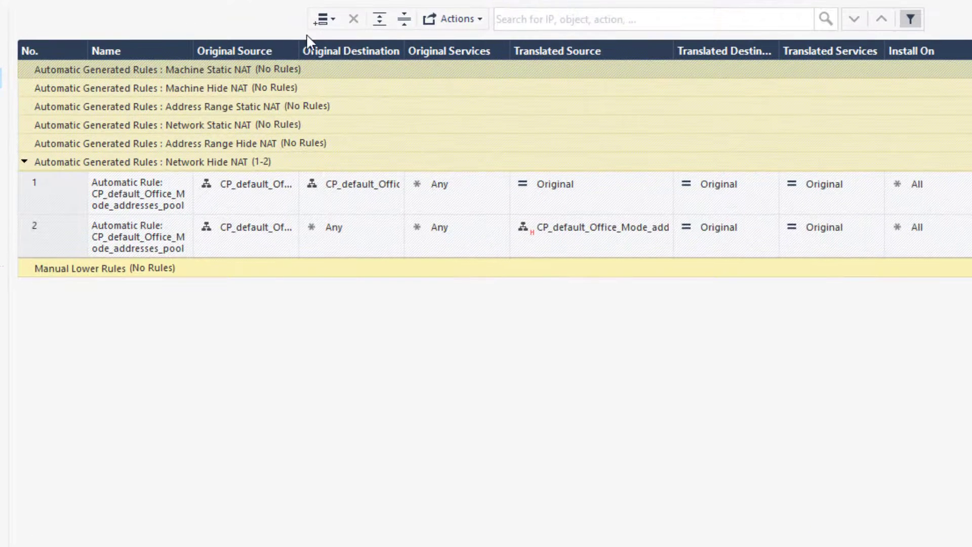
pyautogui.click(327, 57)
pyautogui.click(366, 38)
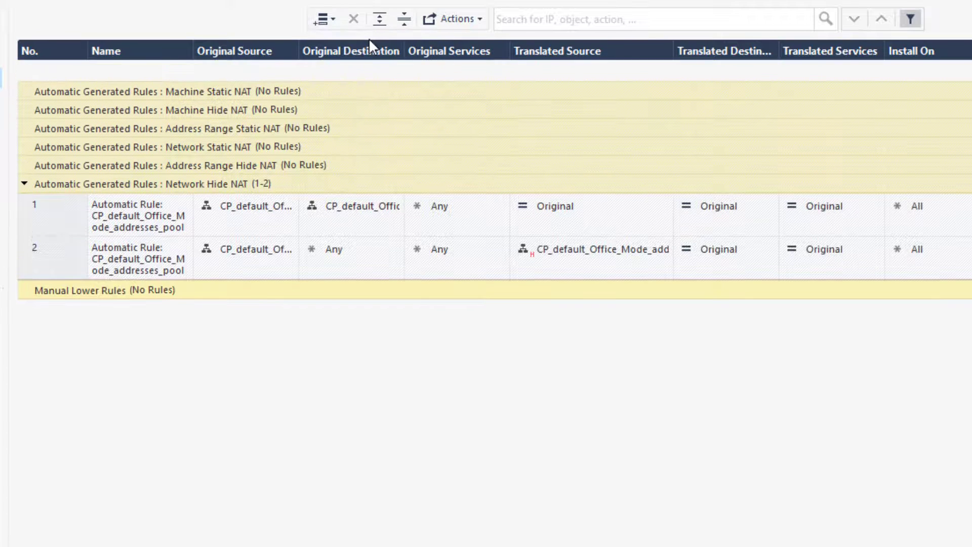
pyautogui.click(290, 67)
pyautogui.write('all')
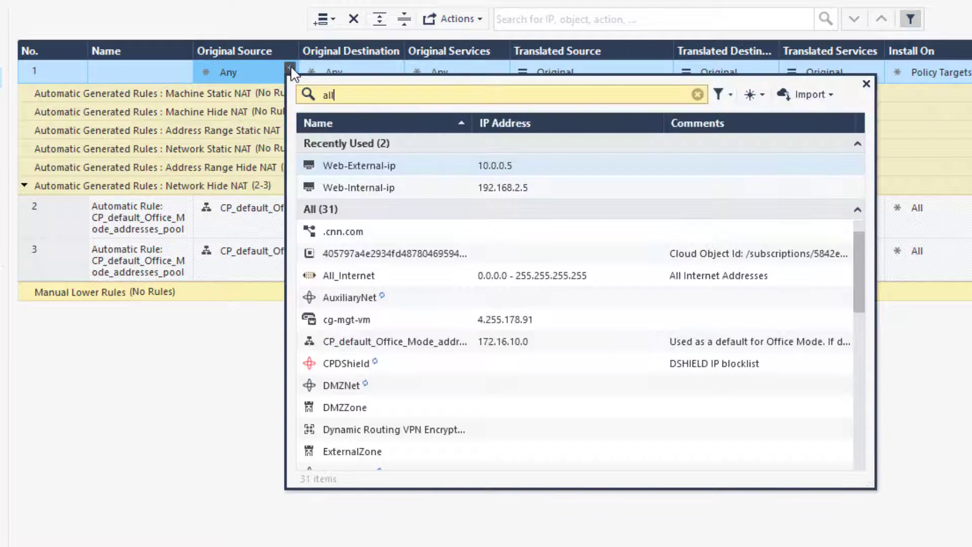
pyautogui.click(334, 146)
pyautogui.click(393, 67)
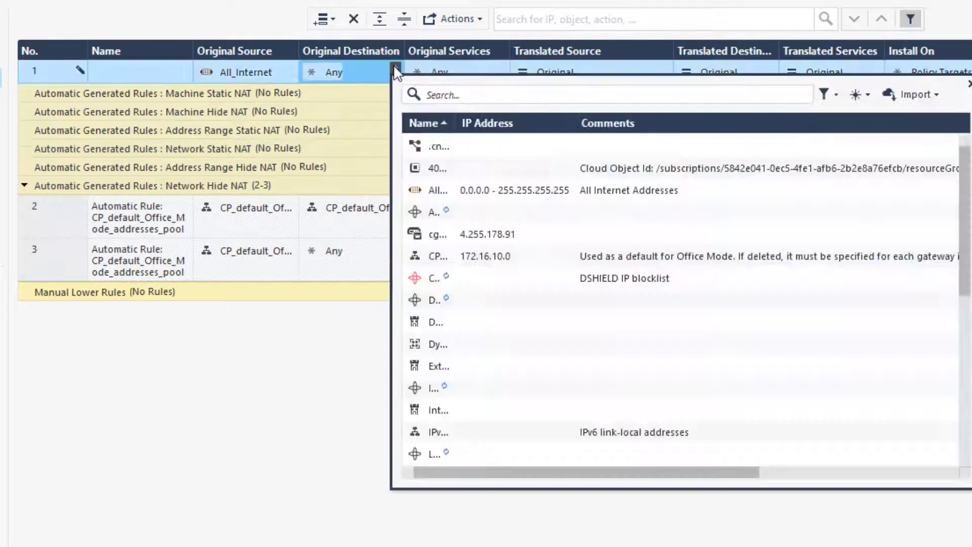
pyautogui.click(464, 166)
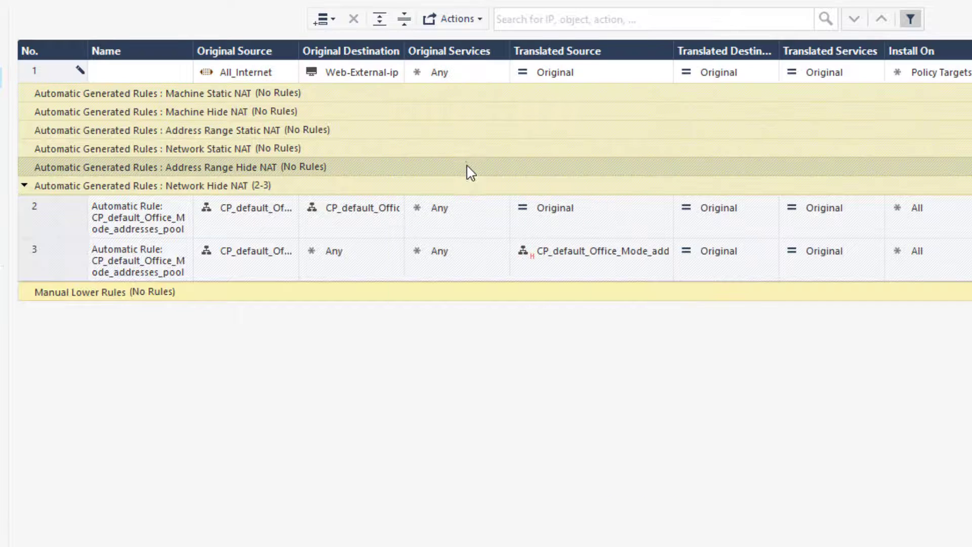
# Set the NAT rule's original service to https and translated destination to Web-Internal-ip.
pyautogui.click(500, 67)
pyautogui.write('https')
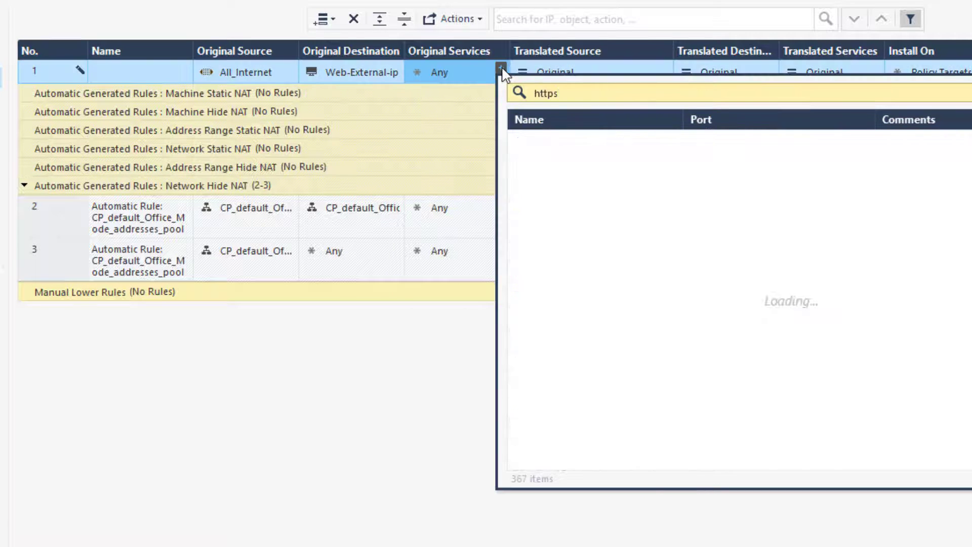
pyautogui.click(555, 186)
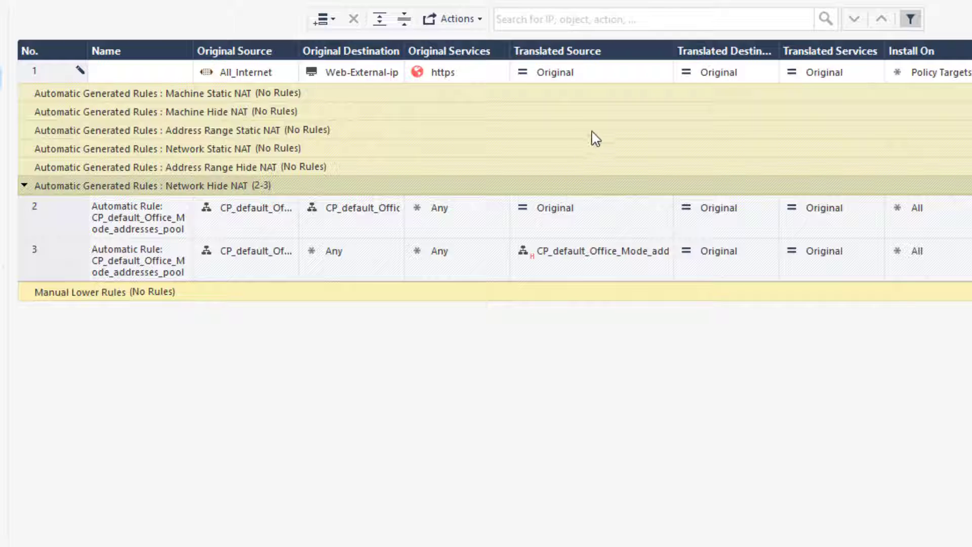
pyautogui.click(769, 68)
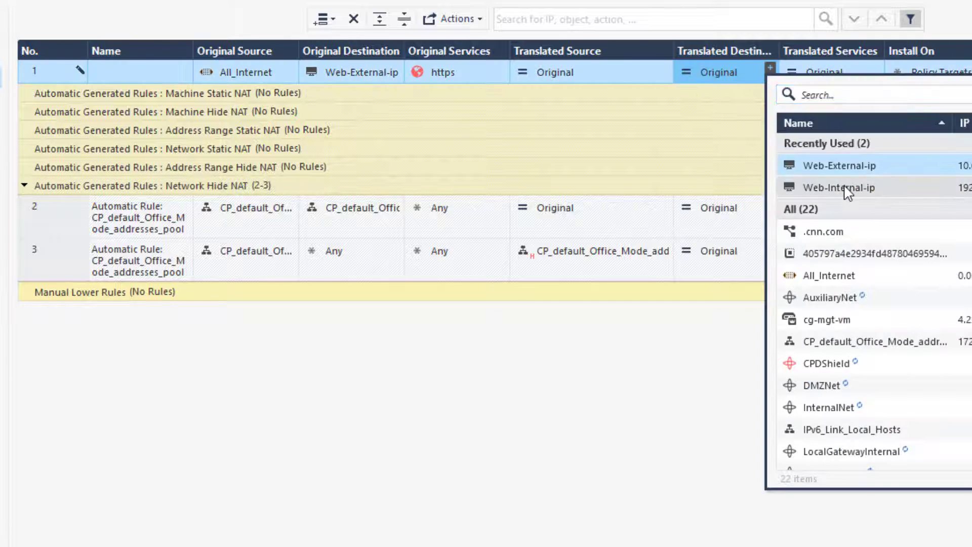
pyautogui.click(816, 188)
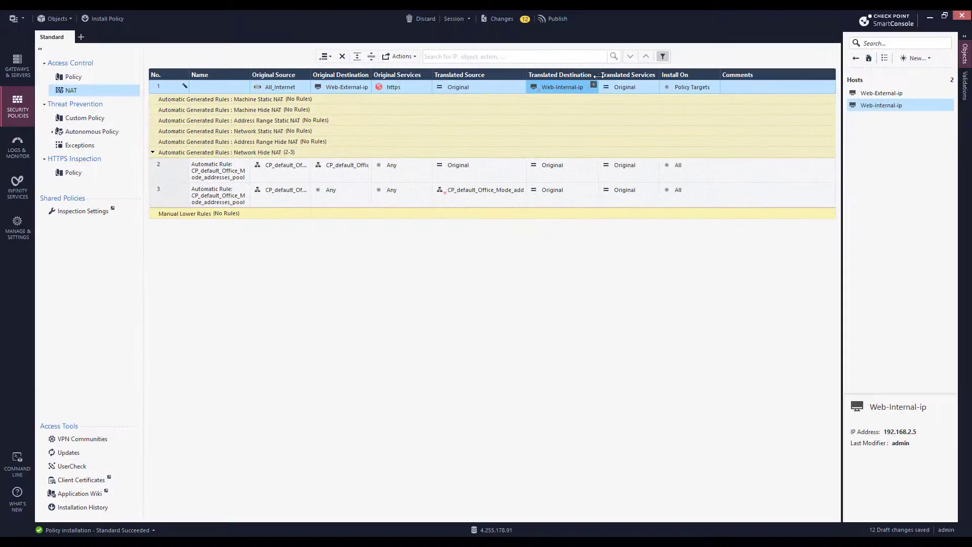
pyautogui.moveTo(597, 76); pyautogui.dragTo(605, 76)
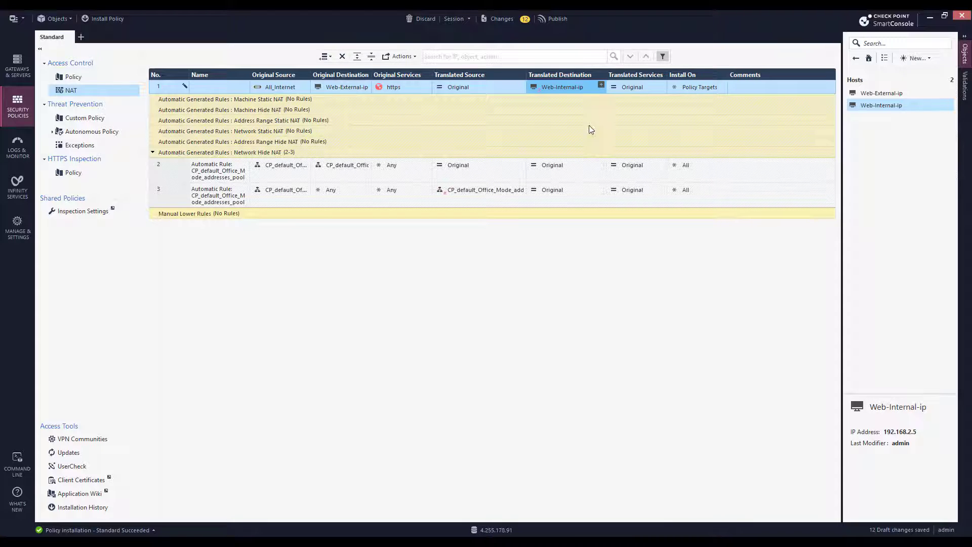
# Disable the HTTPS Inspection Predefined Rule and add a new inspection rule above it.
pyautogui.click(75, 172)
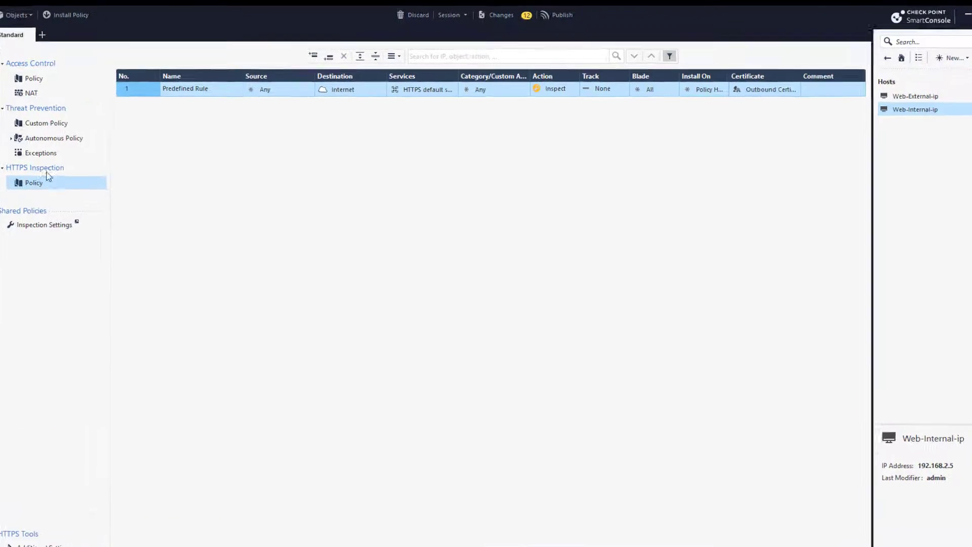
pyautogui.rightClick(146, 93)
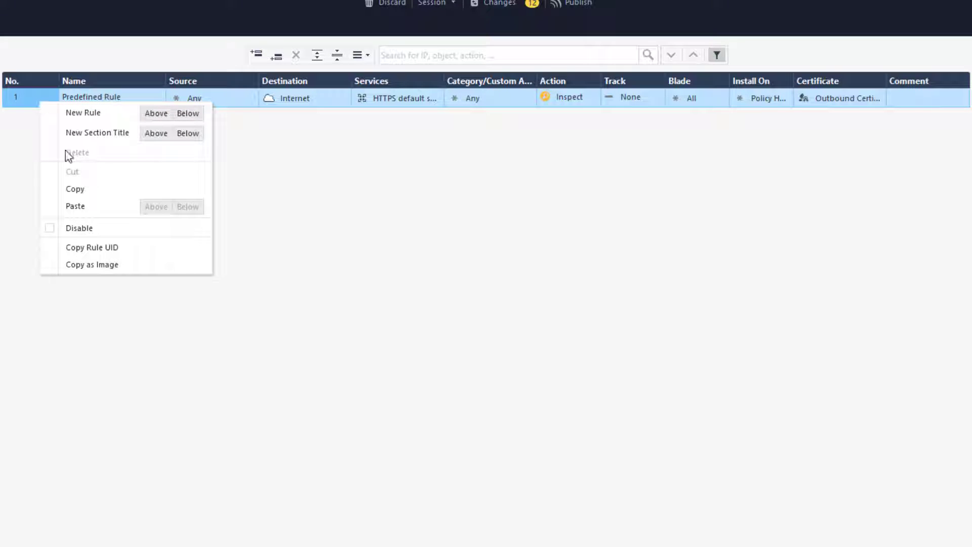
pyautogui.click(82, 229)
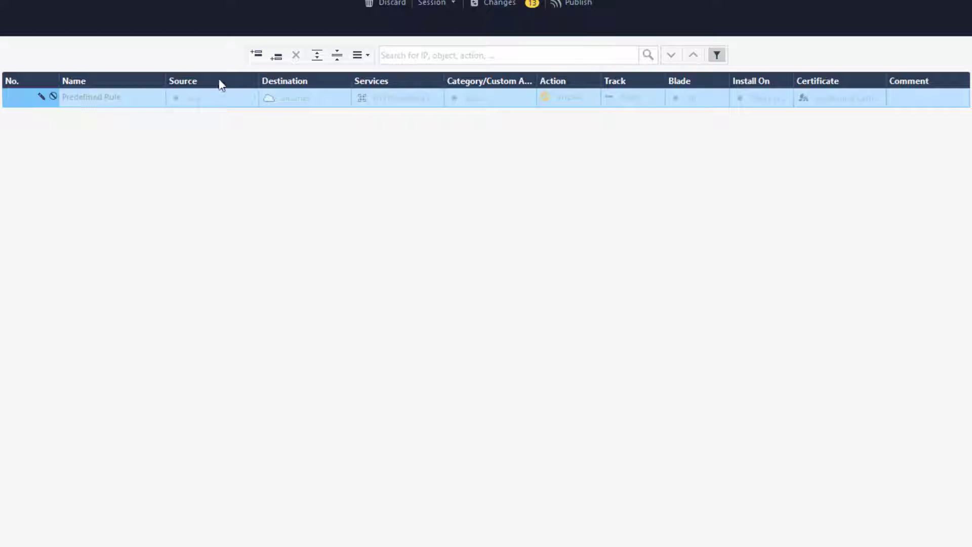
pyautogui.click(256, 57)
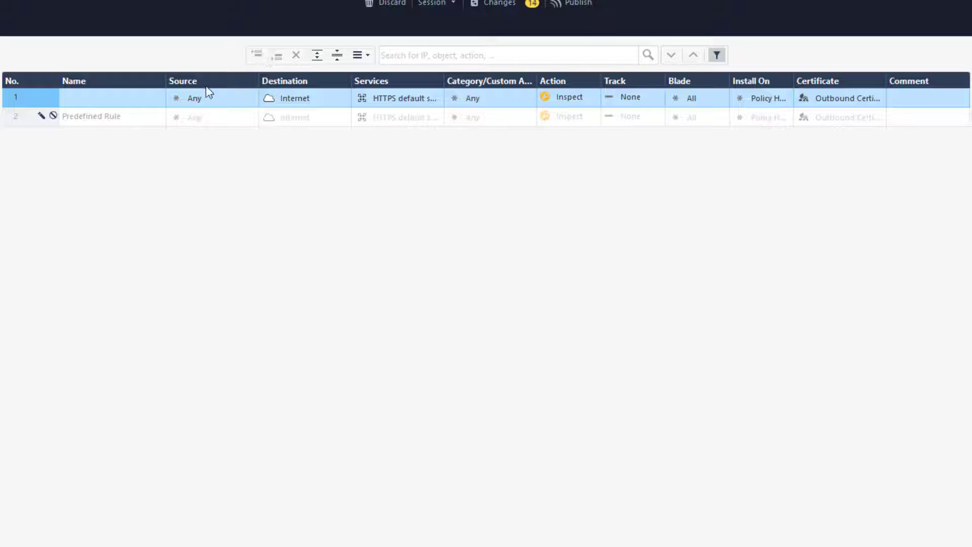
# Set the inspection rule's source Internet, destination Web-External-ip, and service https only.
pyautogui.moveTo(301, 102); pyautogui.dragTo(197, 103)
pyautogui.click(345, 95)
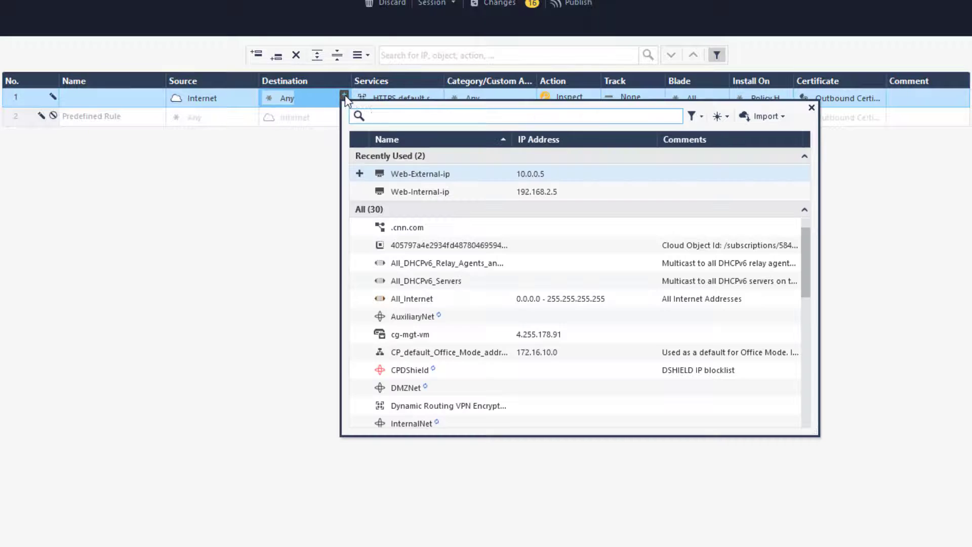
pyautogui.click(415, 178)
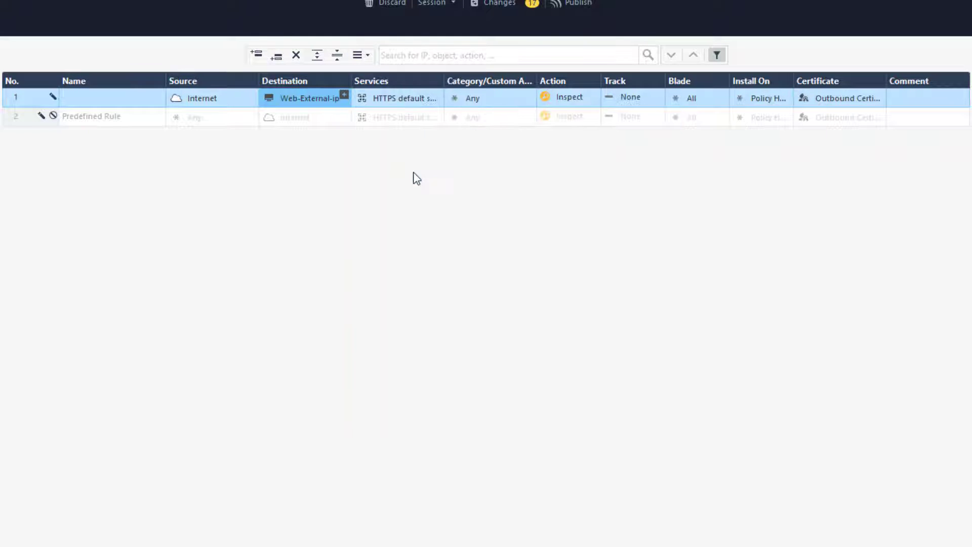
pyautogui.click(411, 99)
pyautogui.press('Delete')
pyautogui.click(437, 95)
pyautogui.write('h')
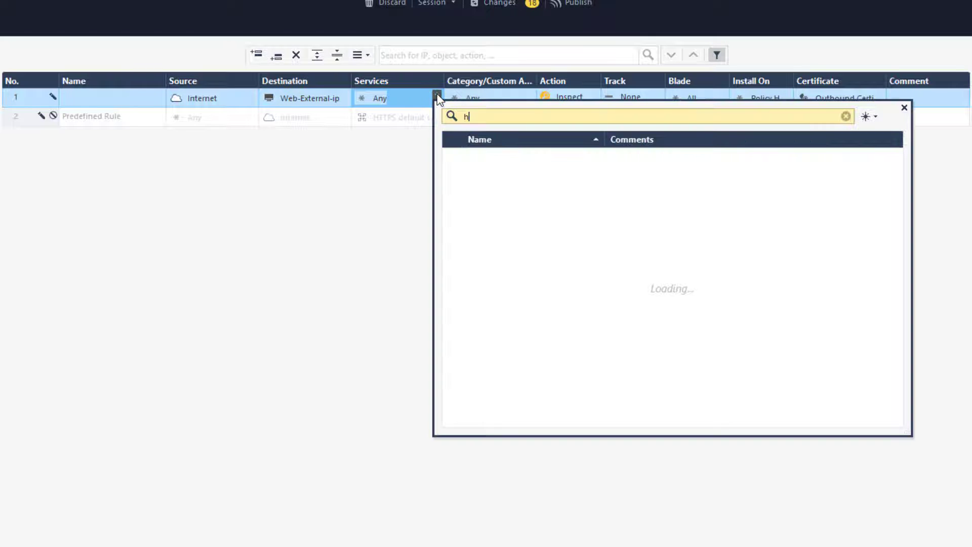
pyautogui.write('ttps')
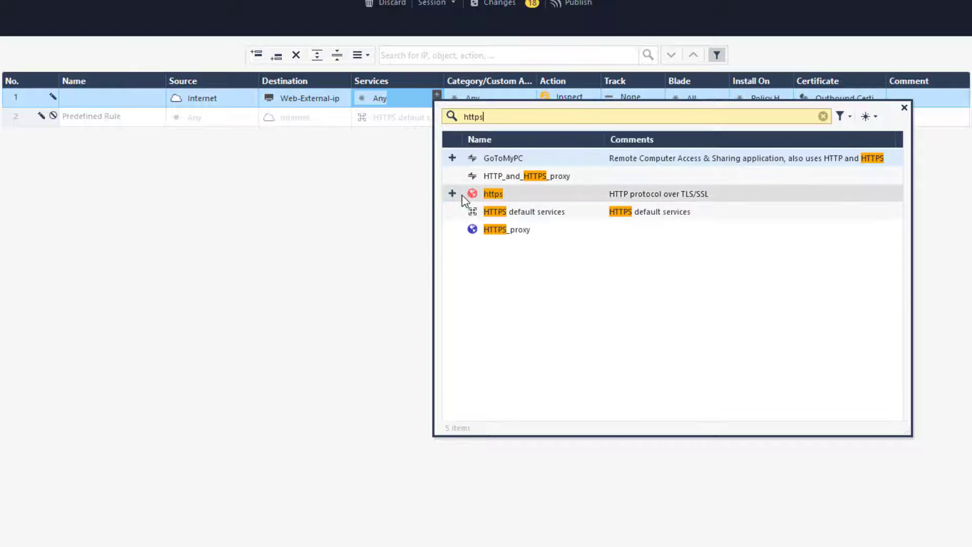
pyautogui.click(452, 194)
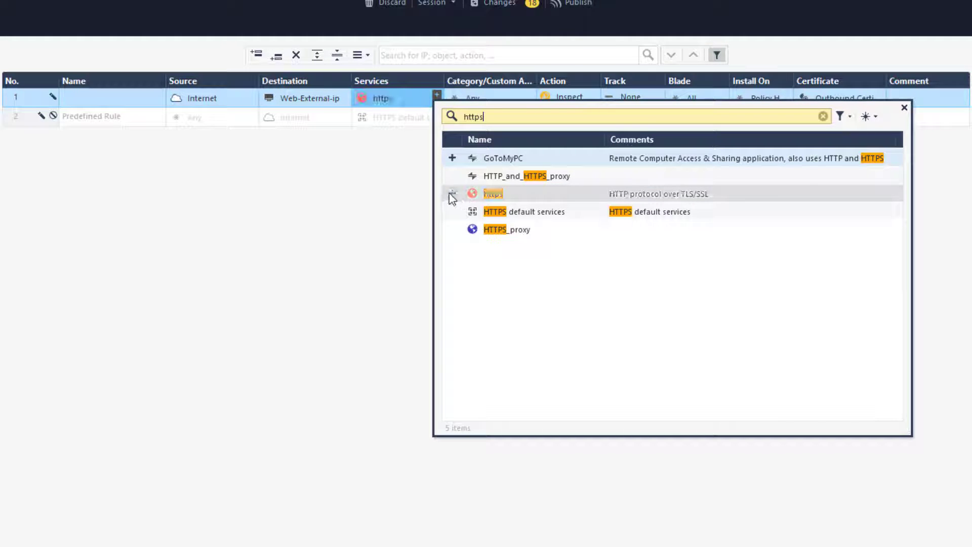
pyautogui.click(903, 108)
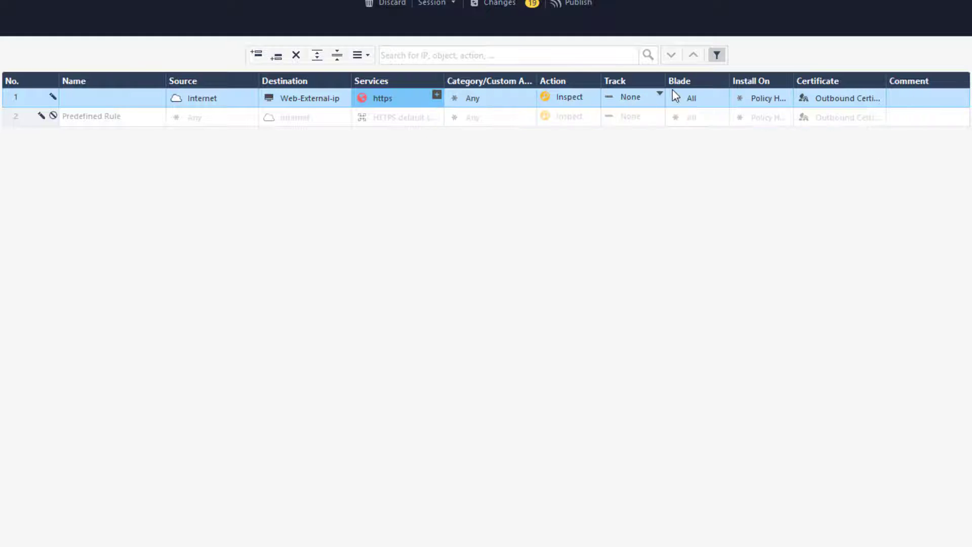
# Set the rule's tracking to Log and open certificate configuration in SmartDashboard.
pyautogui.click(658, 95)
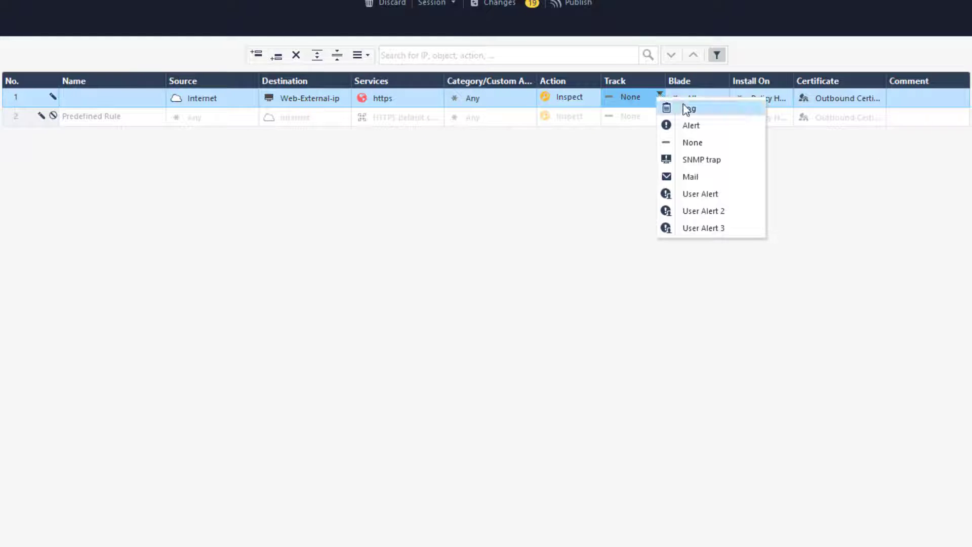
pyautogui.click(690, 110)
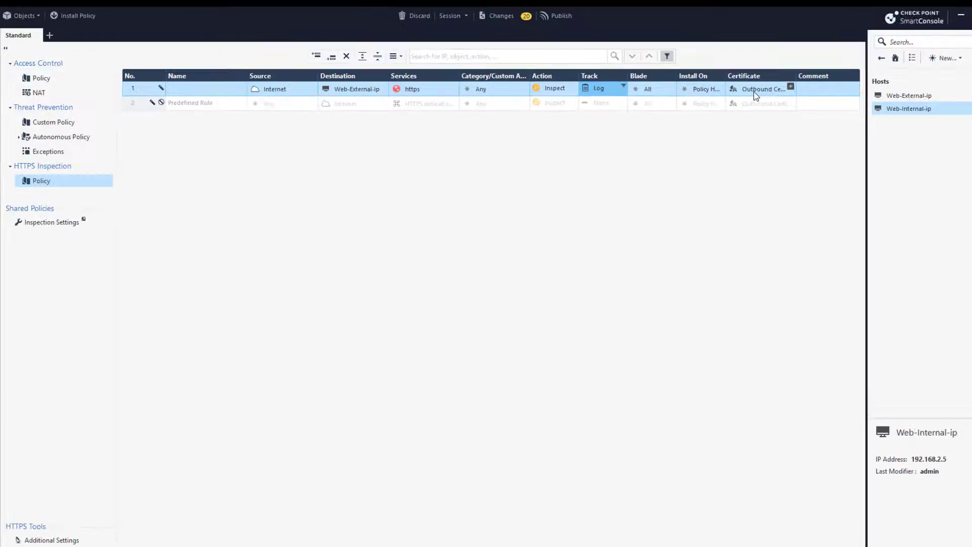
pyautogui.click(770, 86)
pyautogui.click(937, 99)
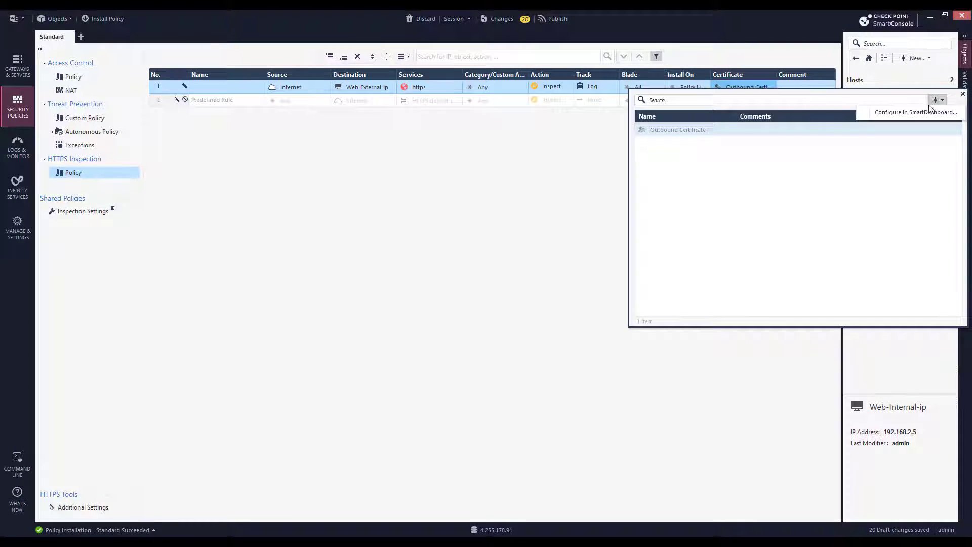
pyautogui.click(913, 113)
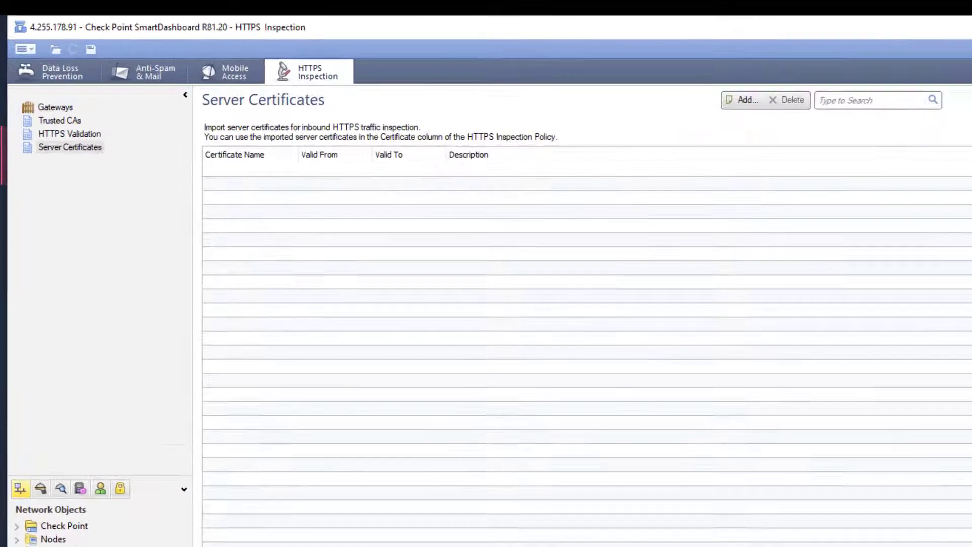
# Start adding a server certificate named demo.thecptest.com and browse for its file.
pyautogui.click(75, 147)
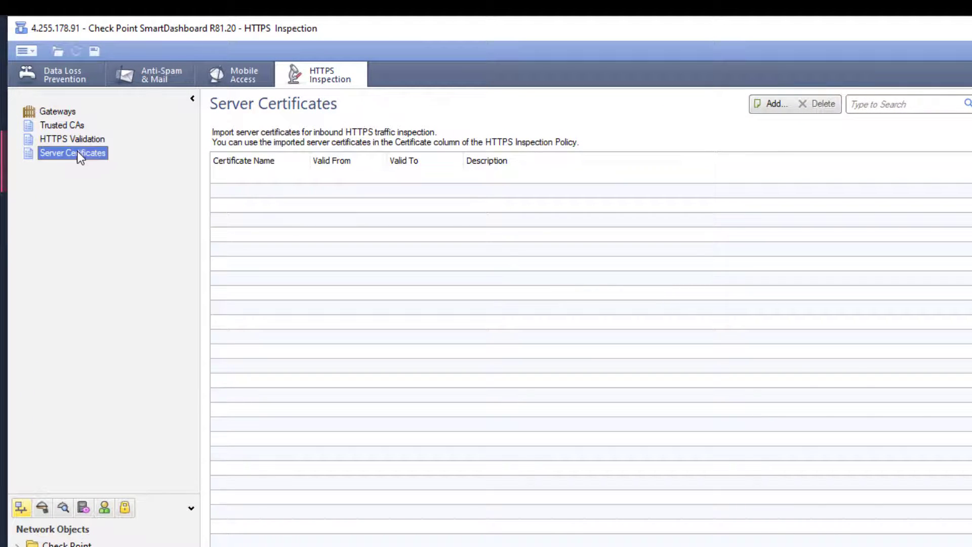
pyautogui.click(769, 105)
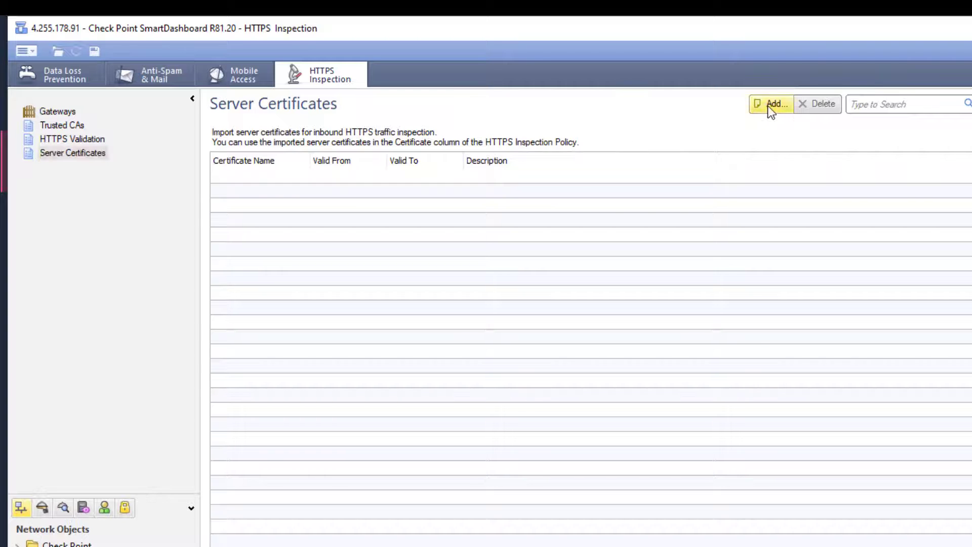
pyautogui.write('demo.thecptest.com')
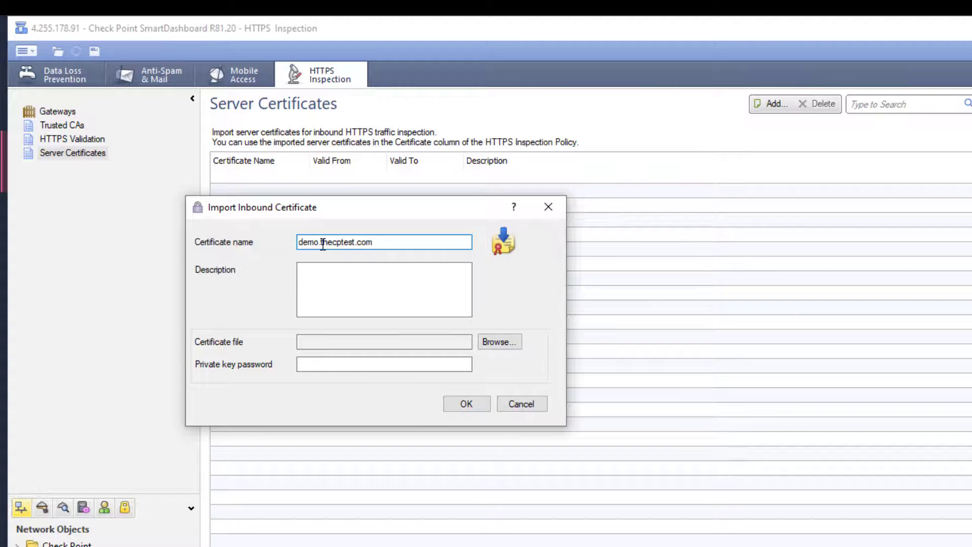
pyautogui.click(489, 342)
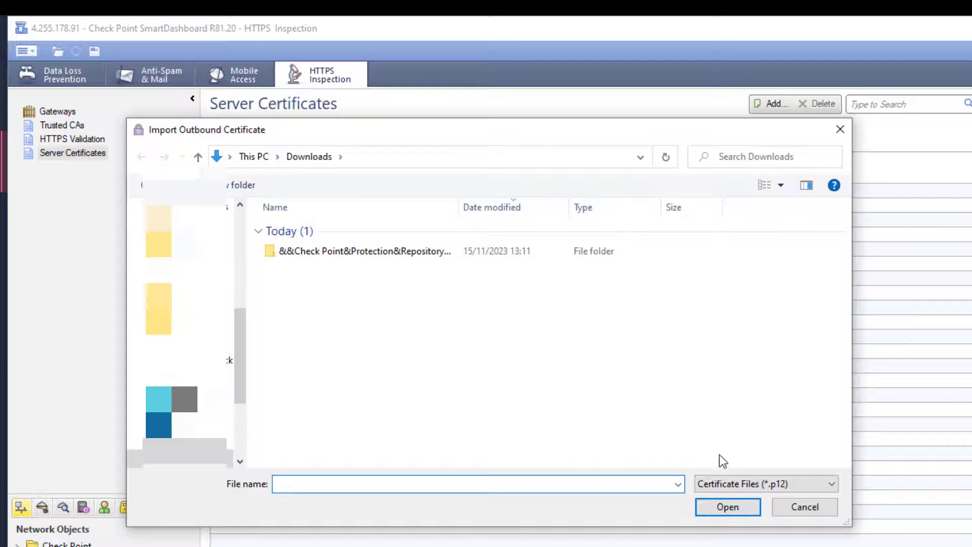
# Rename demo.pfx to demo.p12 in the Downloads folder, accepting the extension warning.
pyautogui.hotkey('alt', 'Tab')
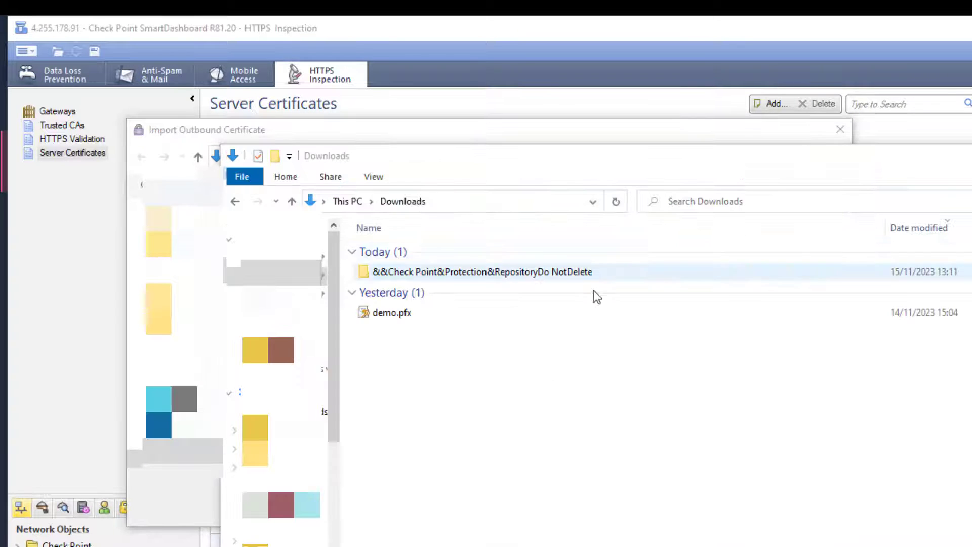
pyautogui.rightClick(402, 312)
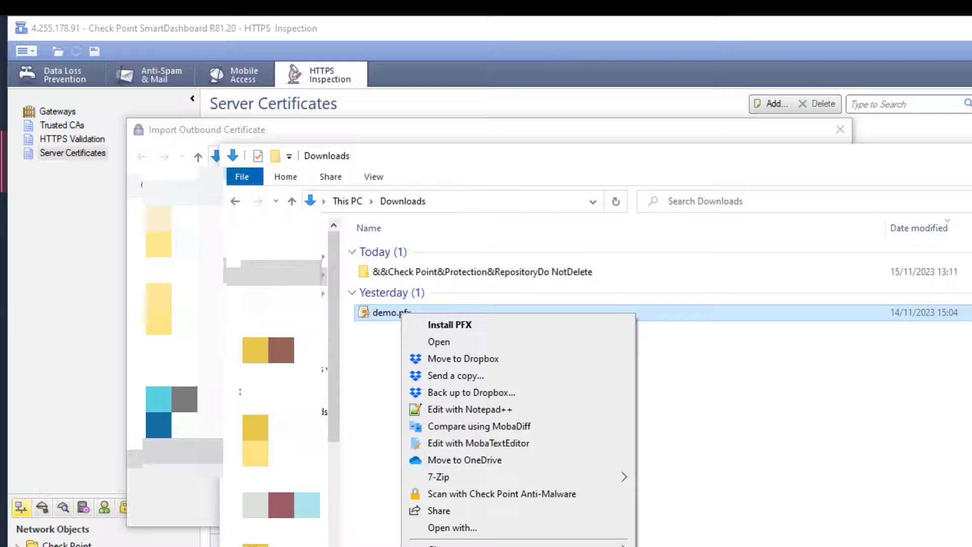
pyautogui.press('m')
pyautogui.click(426, 313)
pyautogui.press('BackSpace')
pyautogui.press('BackSpace')
pyautogui.write('12')
pyautogui.press('Return')
pyautogui.click(818, 425)
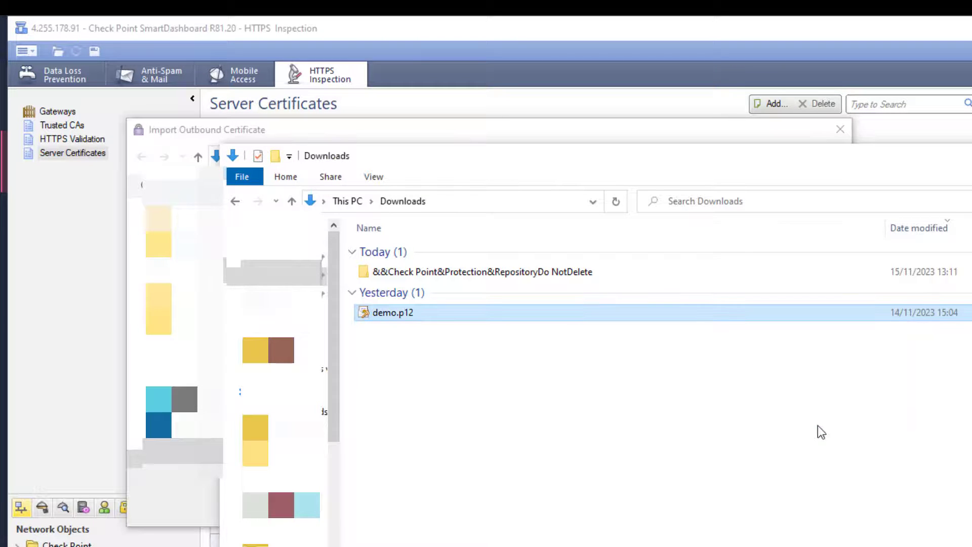
pyautogui.hotkey('alt', 'F4')
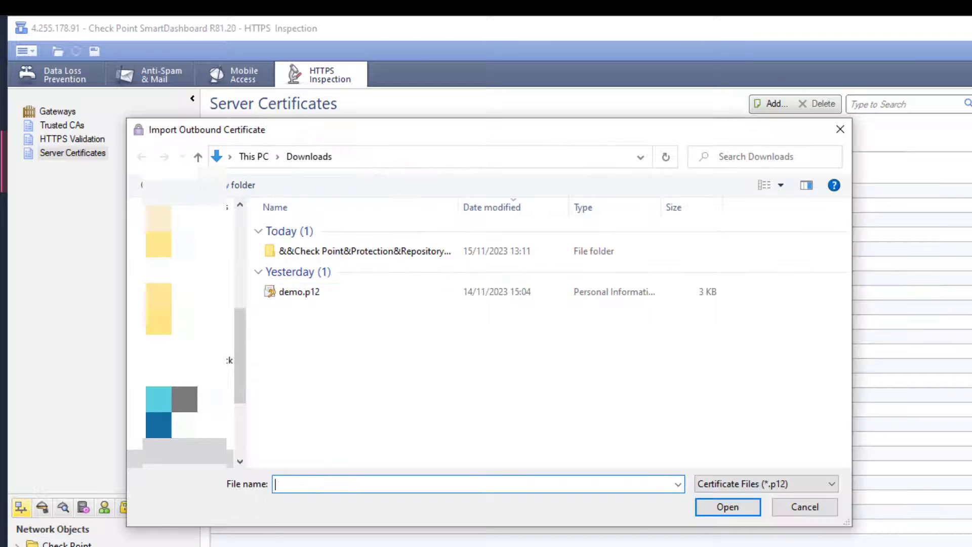
# Import demo.p12 with its private key password to complete the certificate.
pyautogui.click(301, 295)
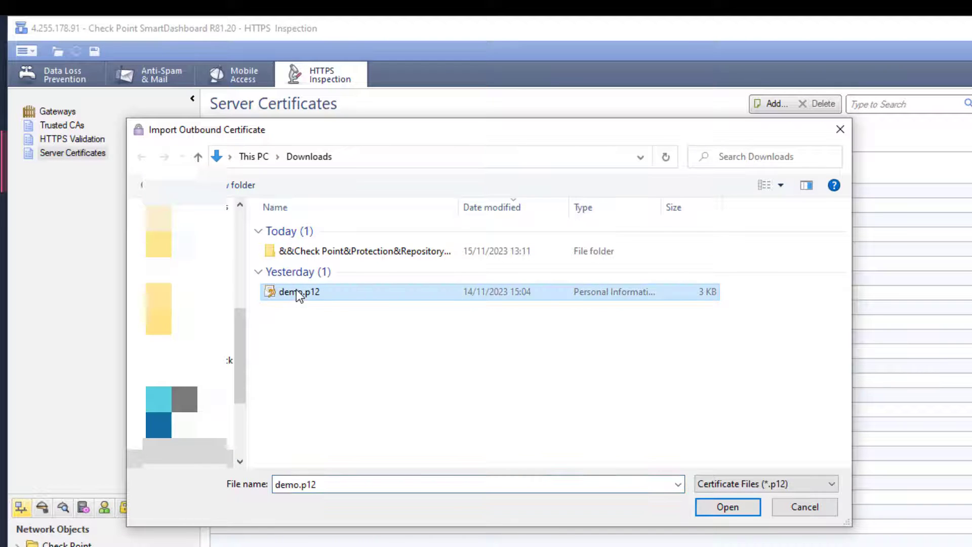
pyautogui.click(723, 506)
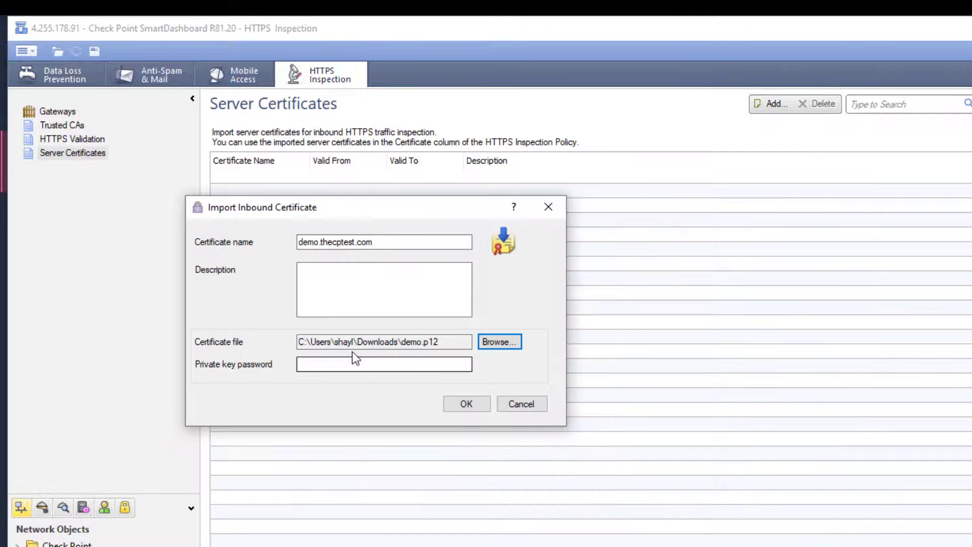
pyautogui.click(330, 365)
pyautogui.write('••••••')
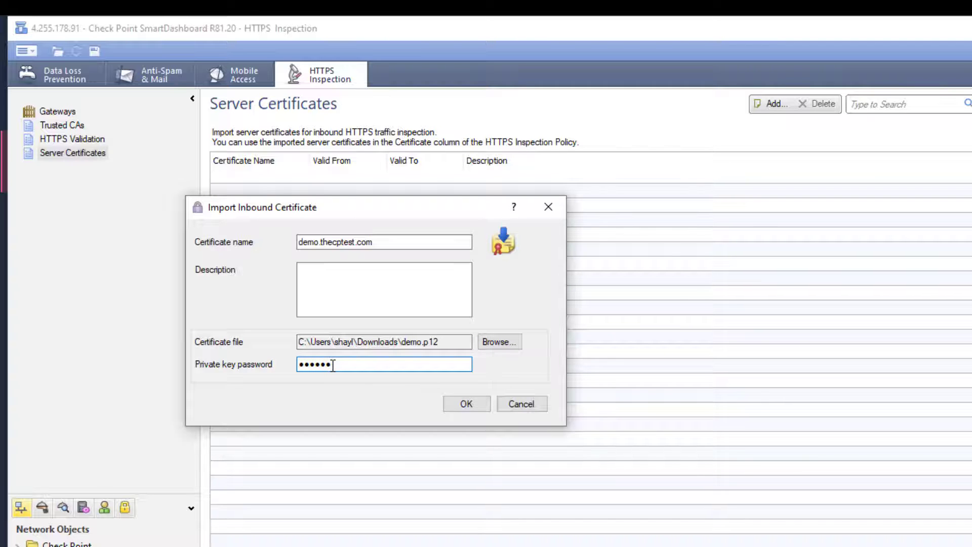
pyautogui.click(475, 406)
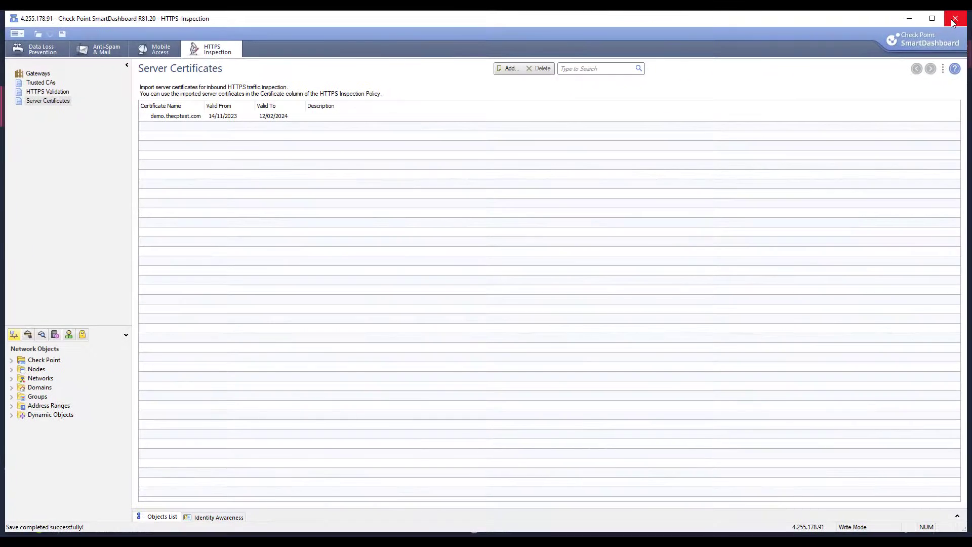
# Close SmartDashboard and assign the demo.thecptest.com certificate to inspection rule 1.
pyautogui.click(952, 23)
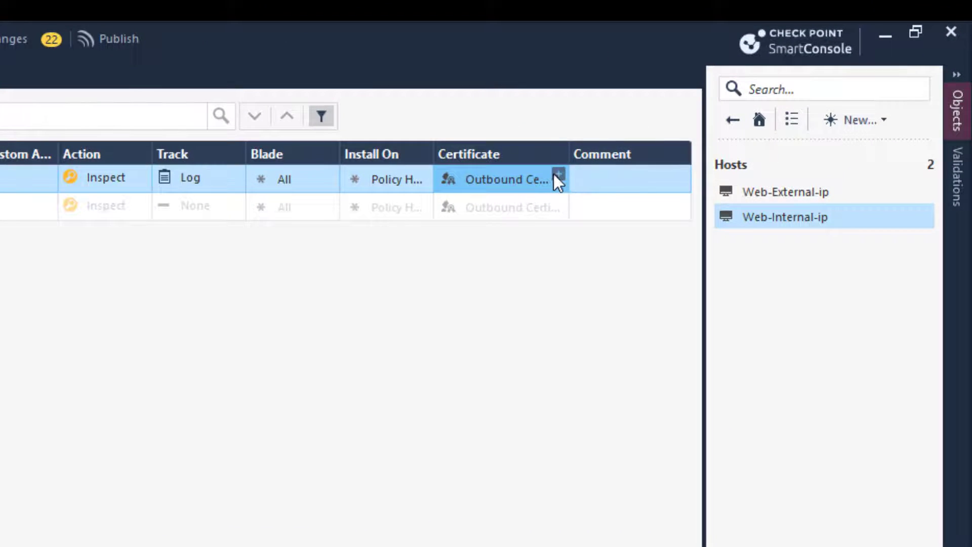
pyautogui.click(559, 173)
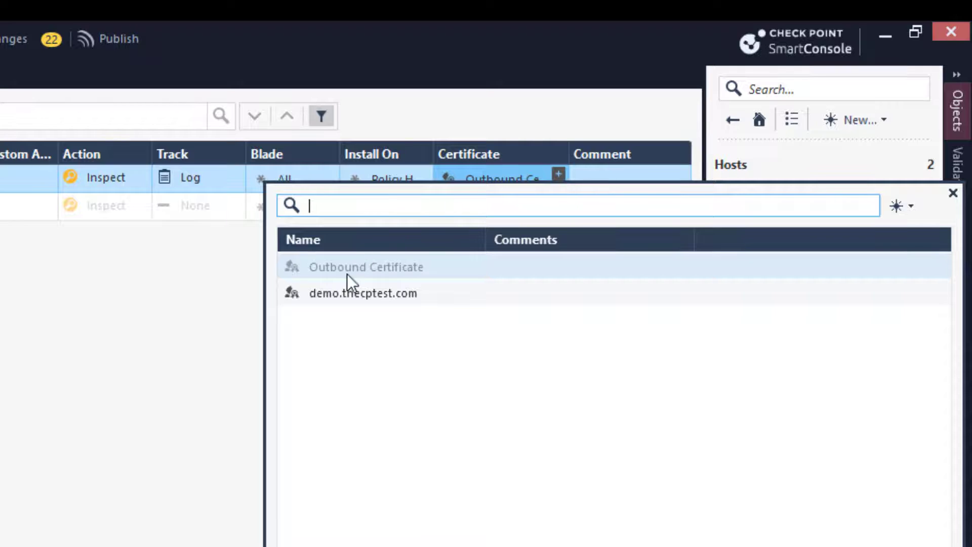
pyautogui.press('Tab')
pyautogui.click(347, 292)
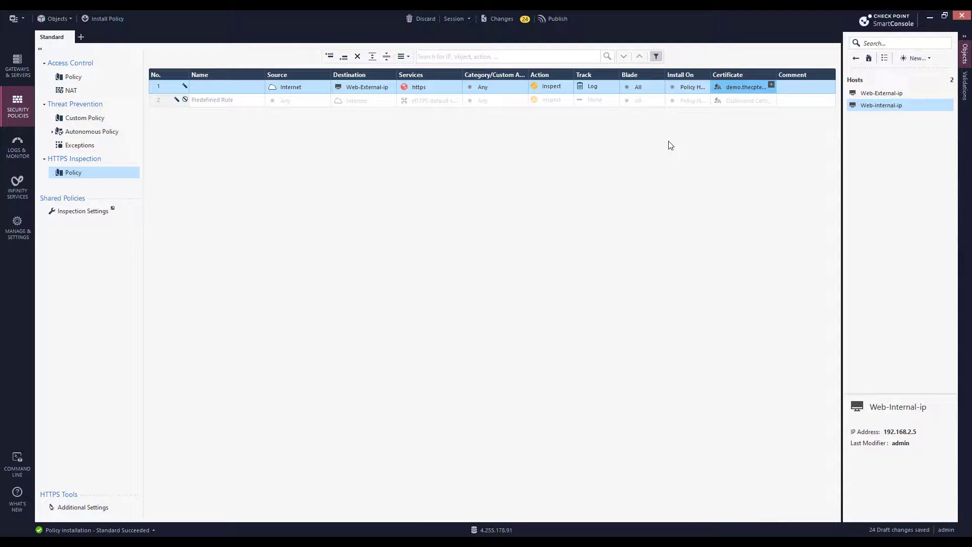
# Publish the changes and install the policy on NY-GW.
pyautogui.click(108, 19)
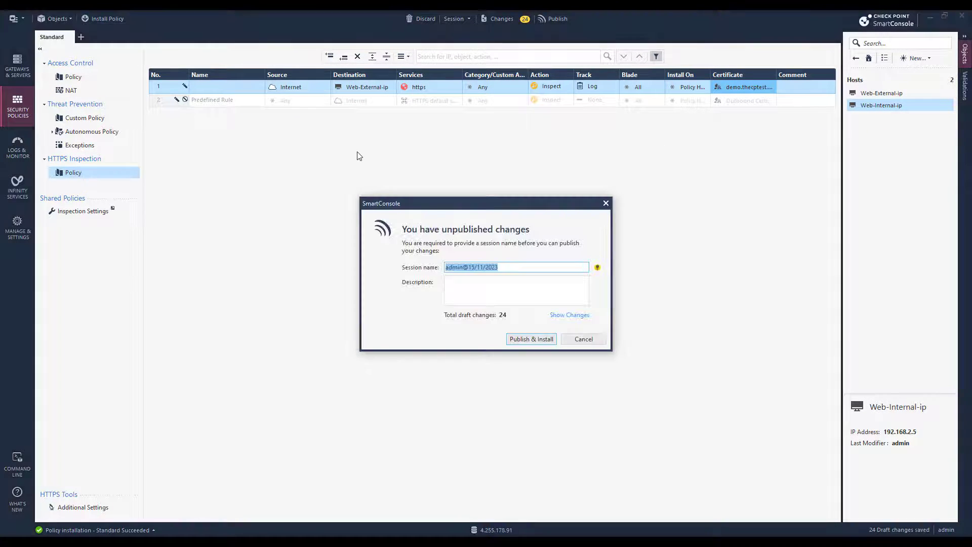
pyautogui.click(530, 339)
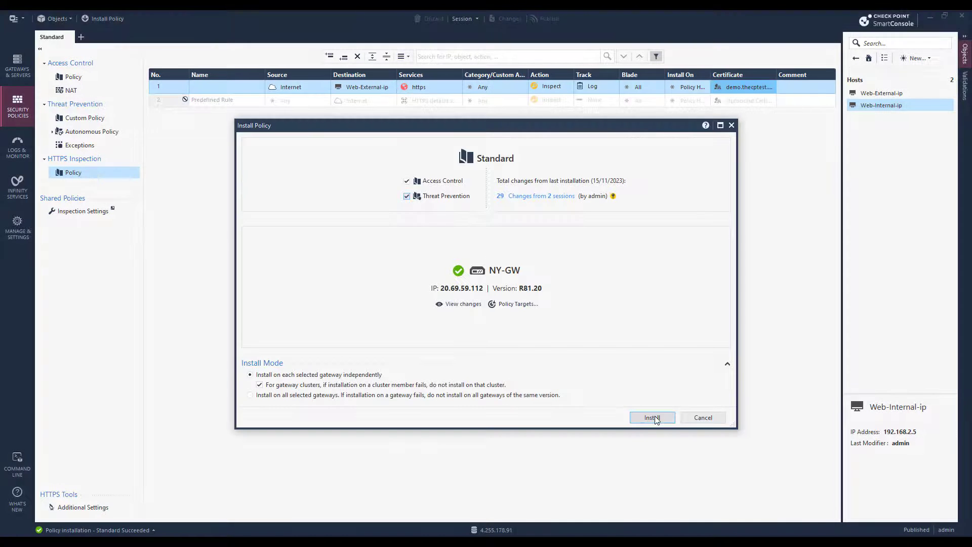
pyautogui.click(655, 416)
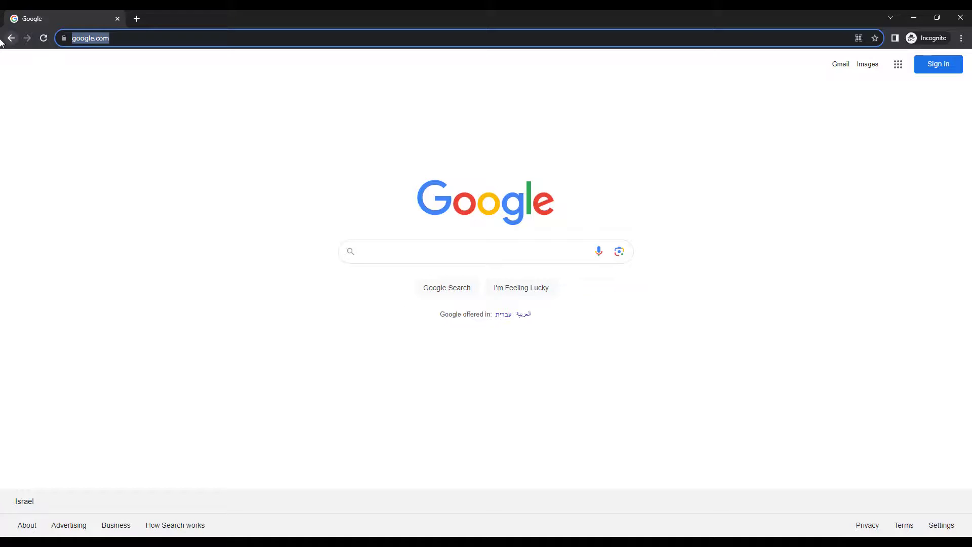
# Load demo.thecptest.com in Chrome and view its certificate via the lock icon's connection details.
pyautogui.write('demo.thecptest.com/')
pyautogui.press('Return')
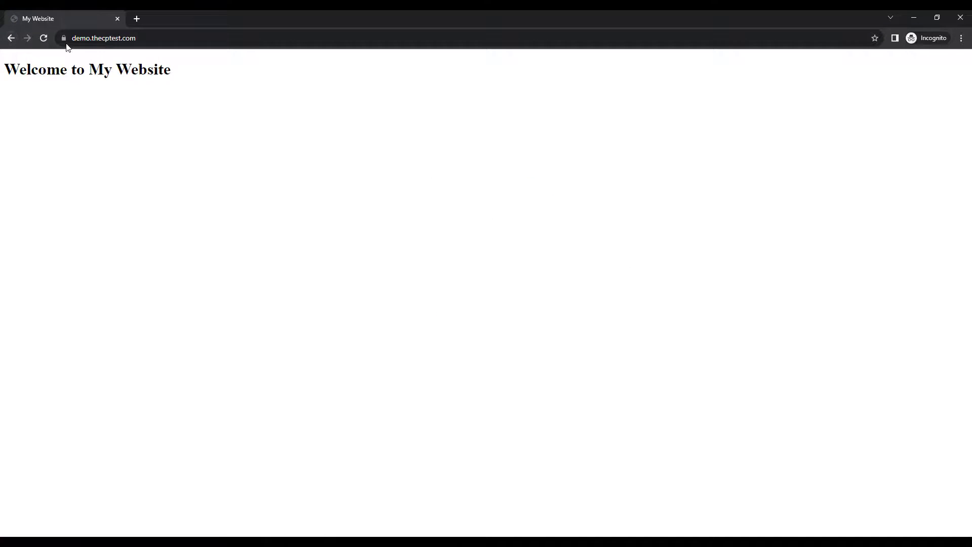
pyautogui.click(63, 38)
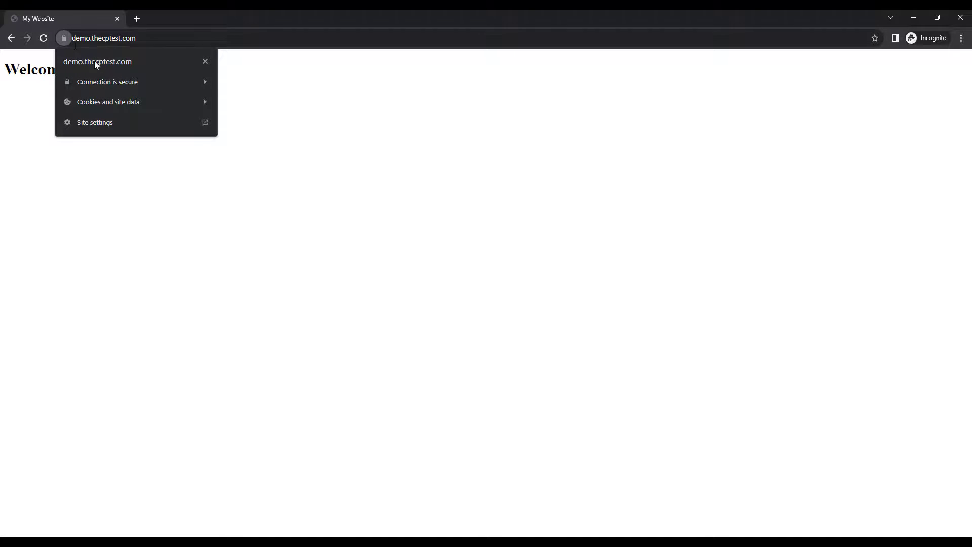
pyautogui.click(112, 77)
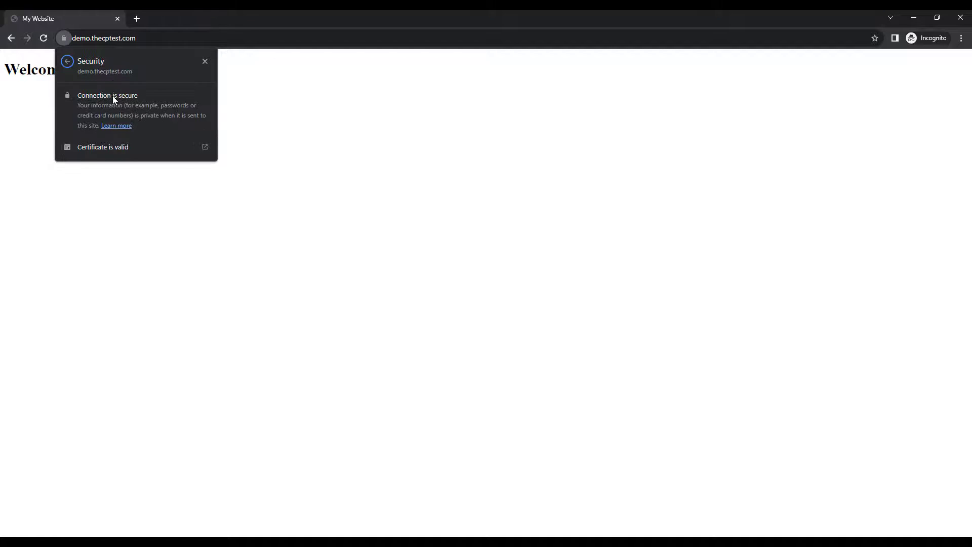
pyautogui.click(107, 149)
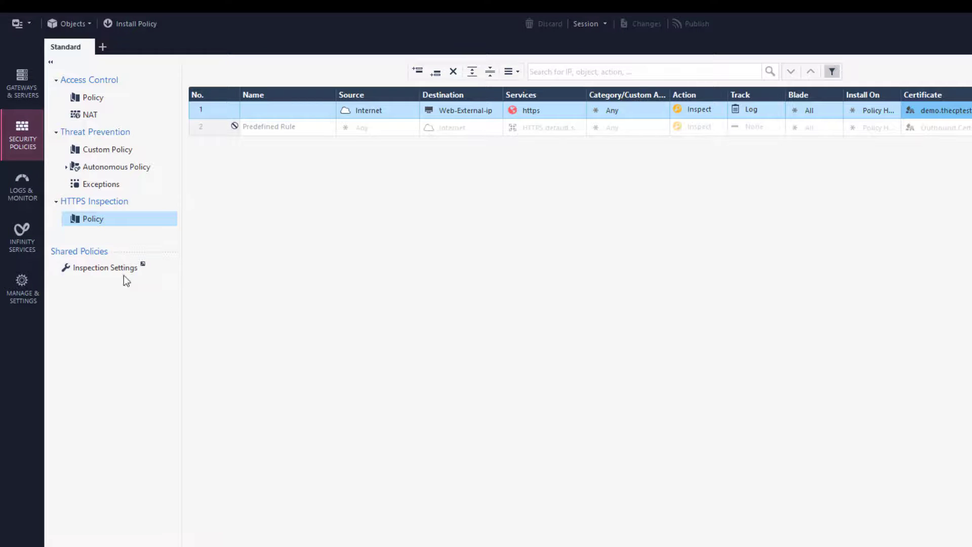
# Search the logs for dst:10.0.0.5.
pyautogui.click(23, 189)
pyautogui.click(316, 81)
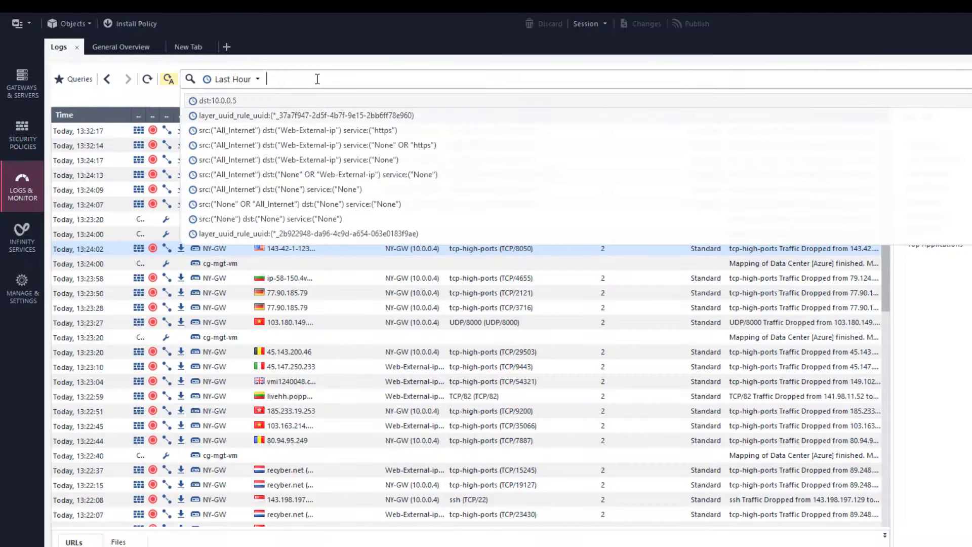
pyautogui.write('dst:10.0.0.5')
pyautogui.press('Return')
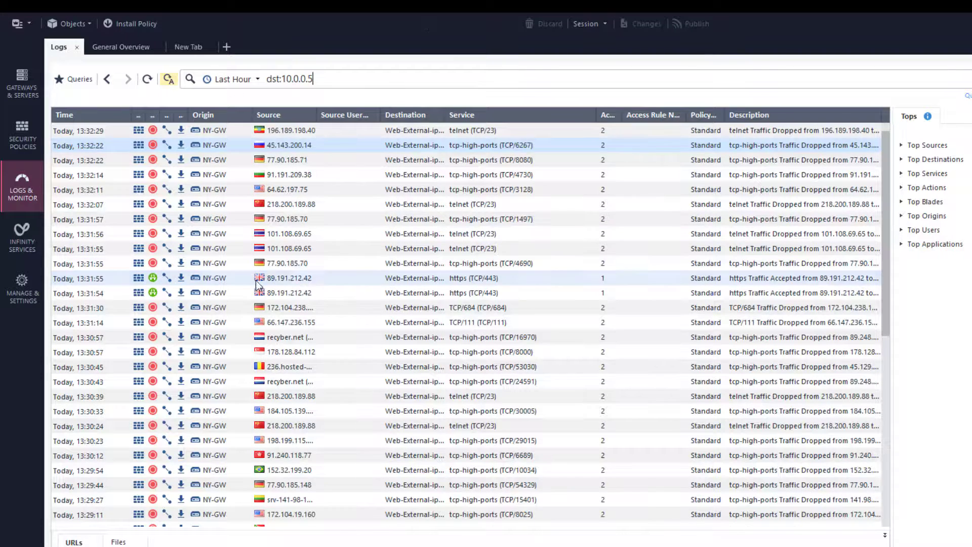
# Add service:https from an https log entry to the filter.
pyautogui.click(256, 281)
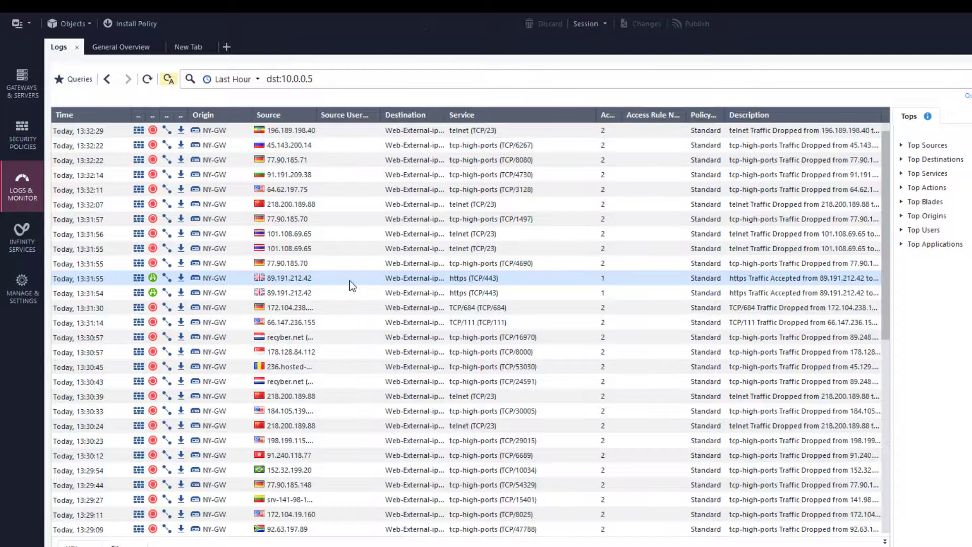
pyautogui.rightClick(503, 279)
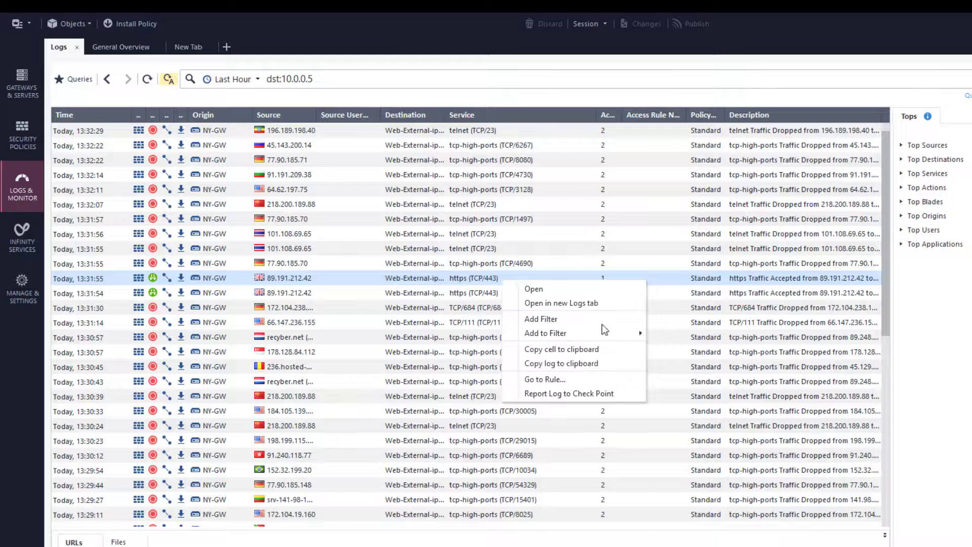
pyautogui.moveTo(614, 334)
pyautogui.click(703, 338)
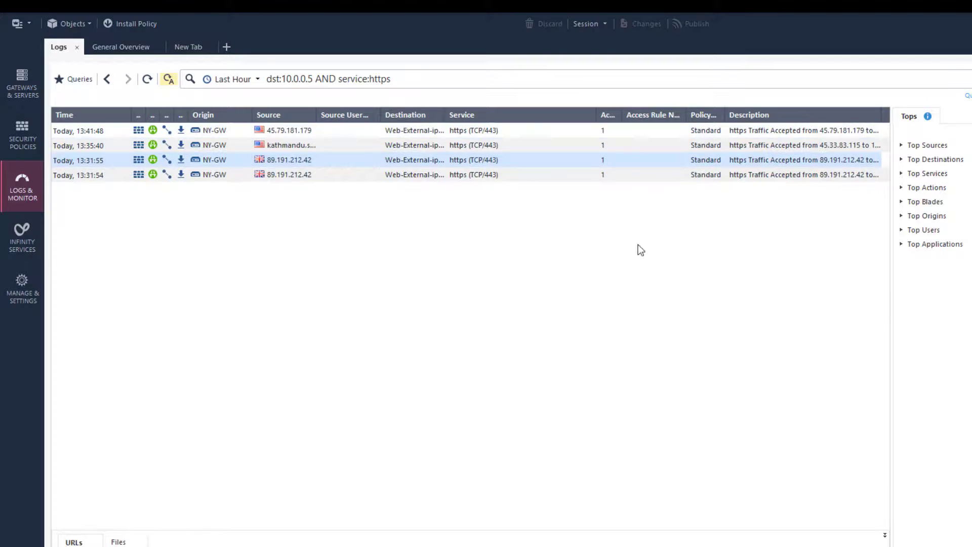
# Enable IPS on NY-GW's Threat Prevention settings and save the gateway.
pyautogui.click(23, 75)
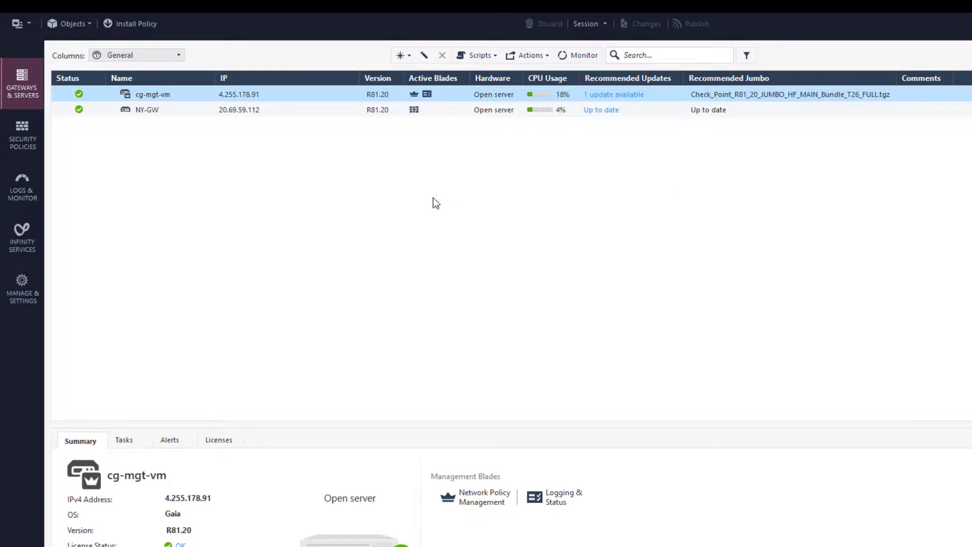
pyautogui.click(199, 112)
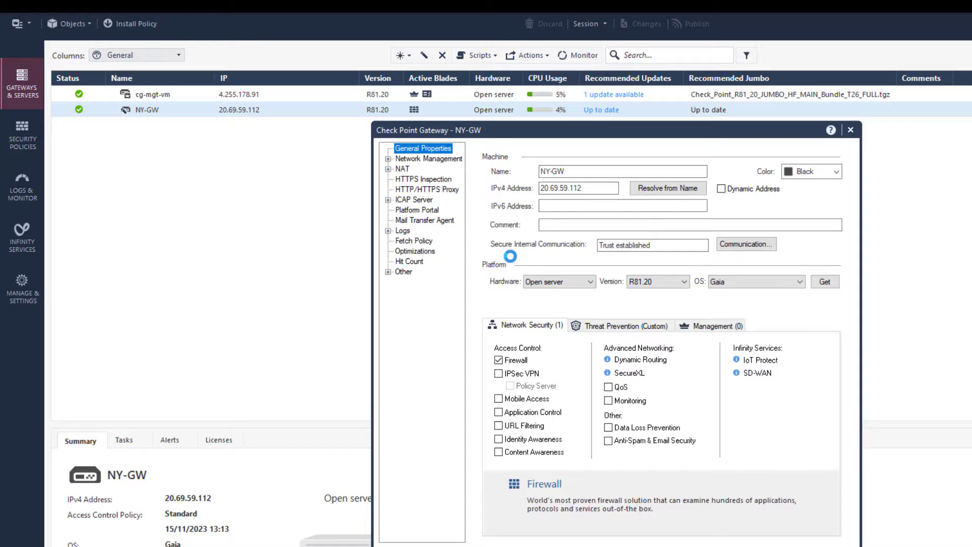
pyautogui.click(642, 327)
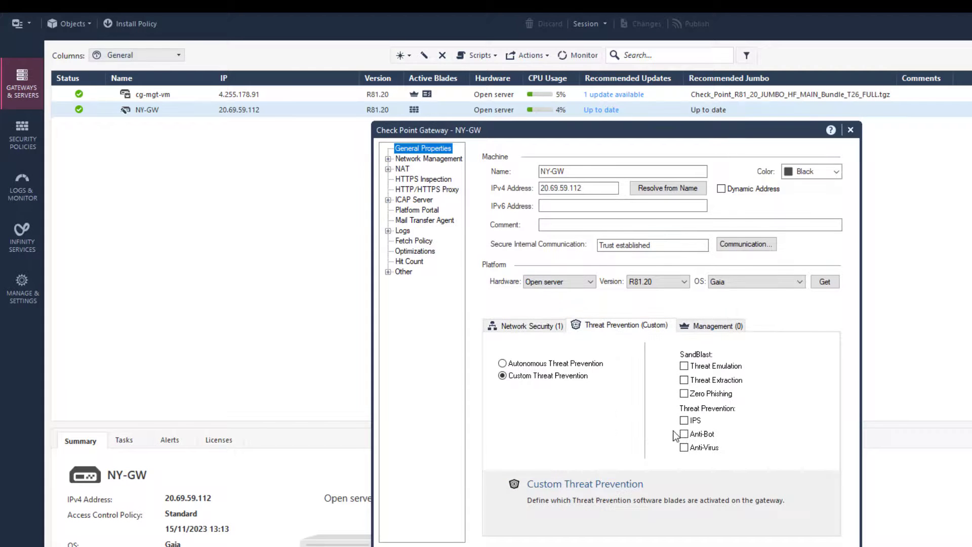
pyautogui.click(684, 420)
pyautogui.click(688, 385)
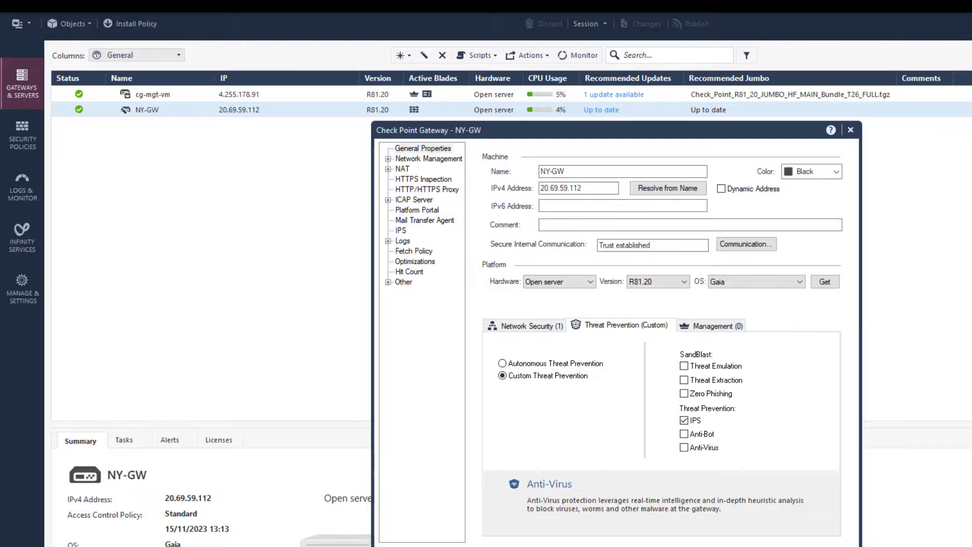
pyautogui.press('Return')
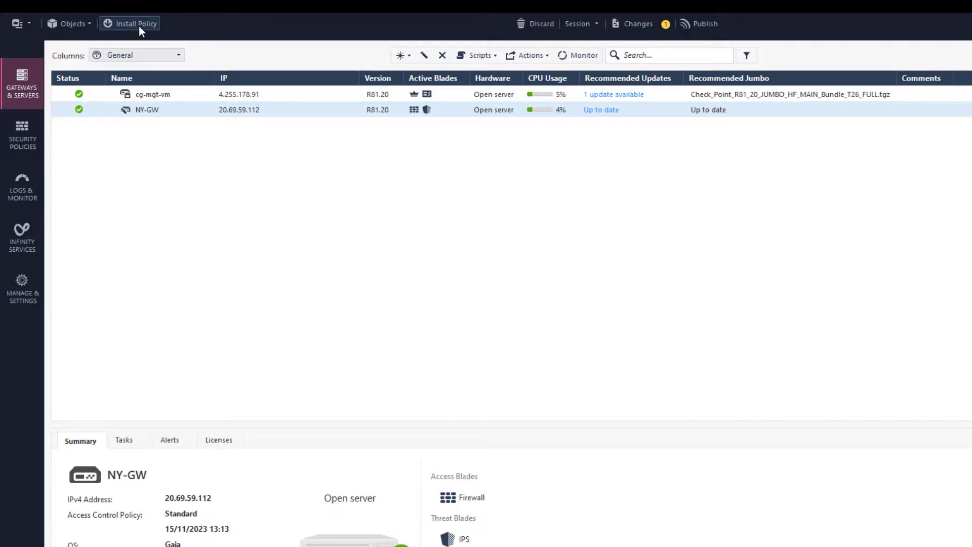
# Publish the IPS change and install the policy on NY-GW.
pyautogui.click(139, 25)
pyautogui.click(663, 428)
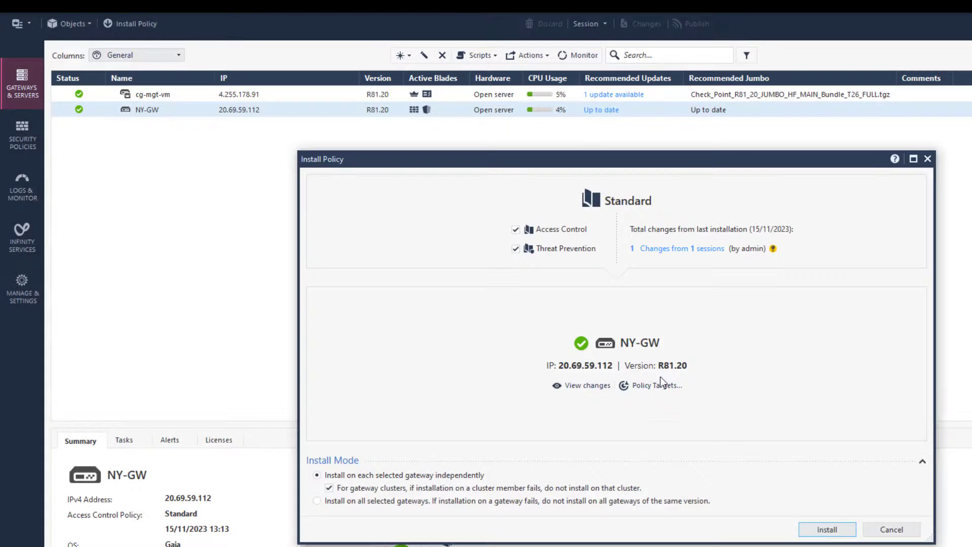
pyautogui.click(816, 529)
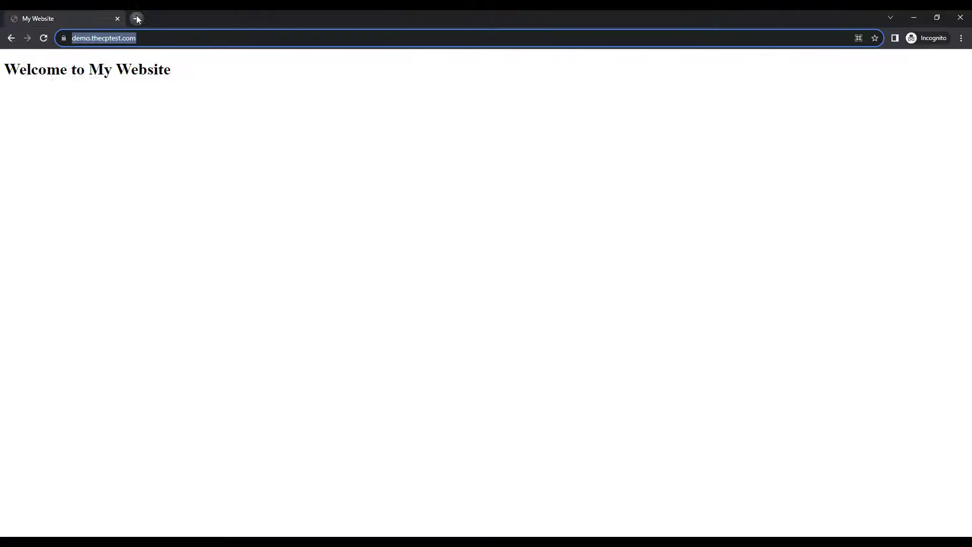
# Reload demo.thecptest.com in a new browser tab.
pyautogui.hotkey('ctrl', 't')
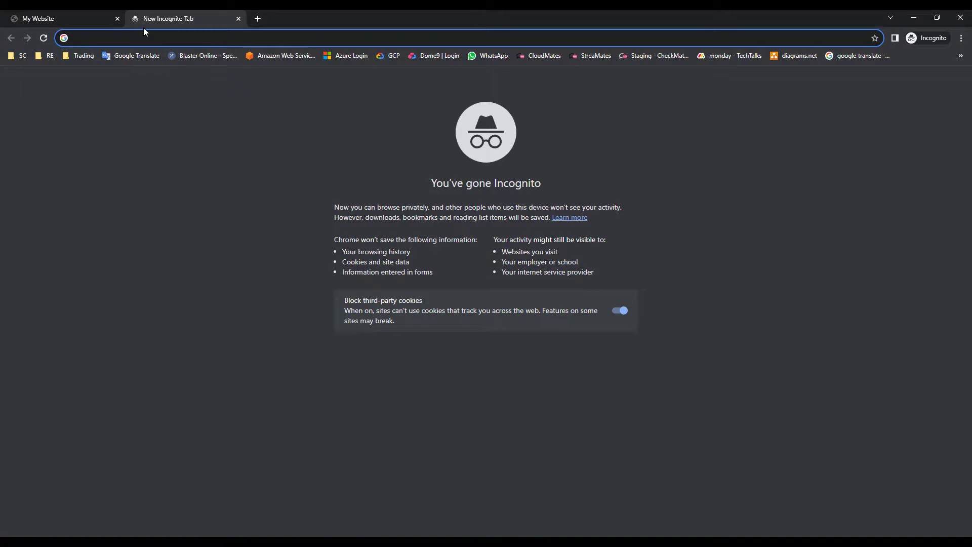
pyautogui.write('https://demo.thecptest.com')
pyautogui.press('Return')
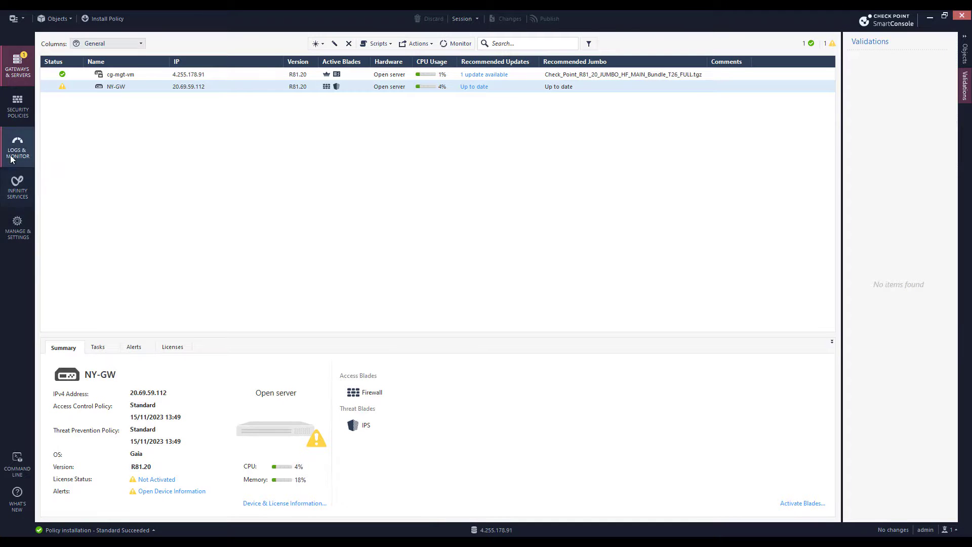
# Refresh the filtered 10.0.0.5 https logs and widen the Action column to reveal the HTTPS Inspect entries.
pyautogui.click(18, 147)
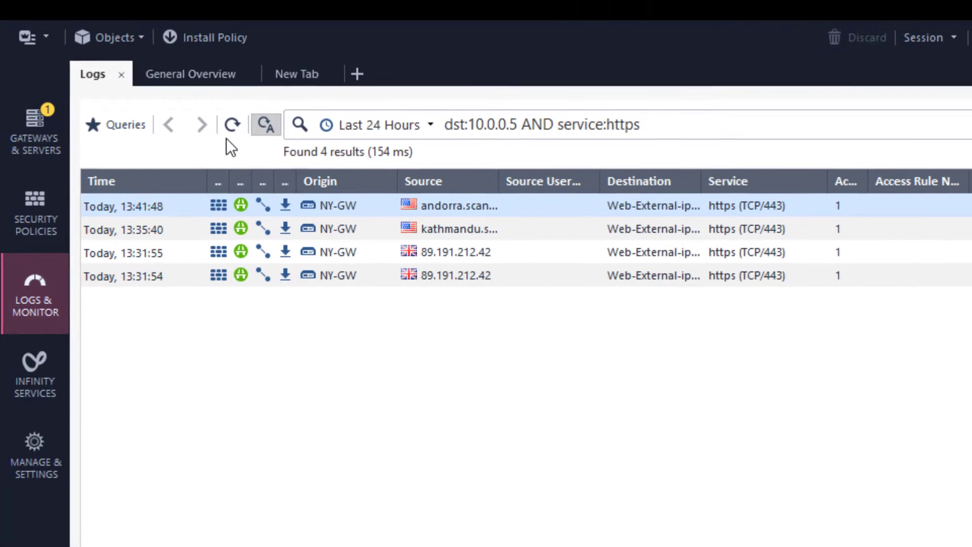
pyautogui.click(230, 127)
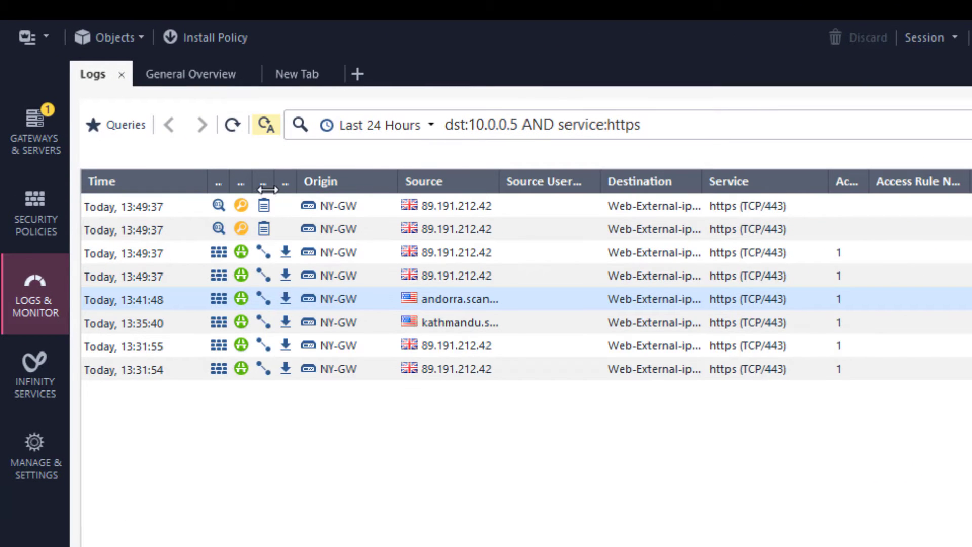
pyautogui.moveTo(254, 189); pyautogui.dragTo(369, 192)
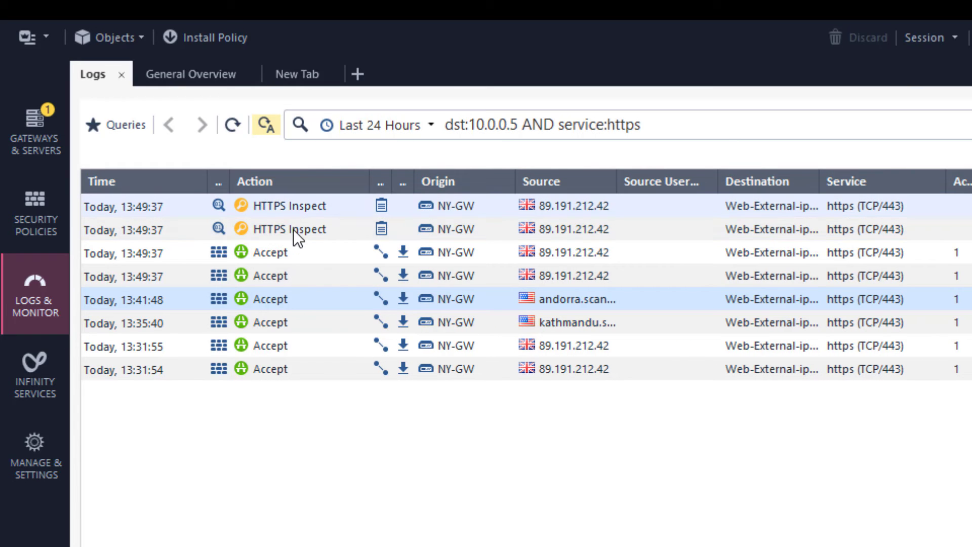